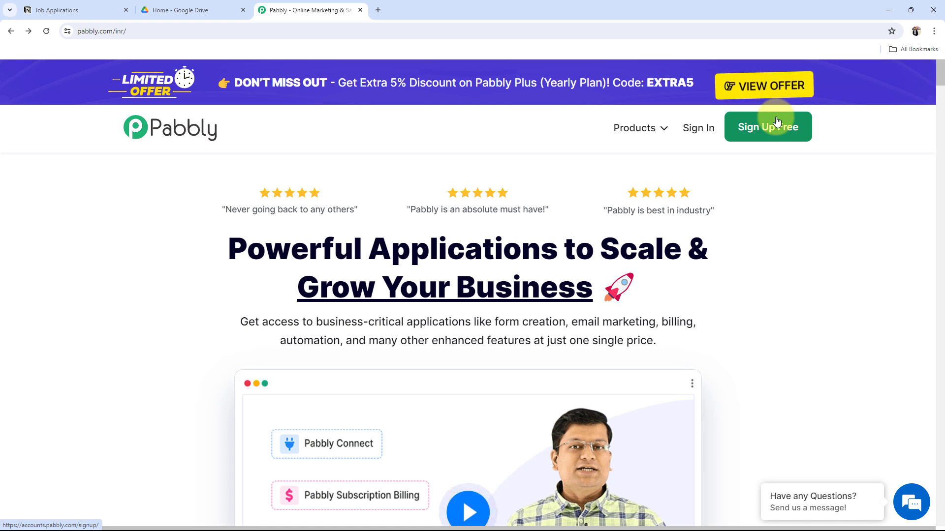
Step: Sign in to Pabbly and launch Pabbly Connect from All Pabbly Apps in a new tab
click(691, 142)
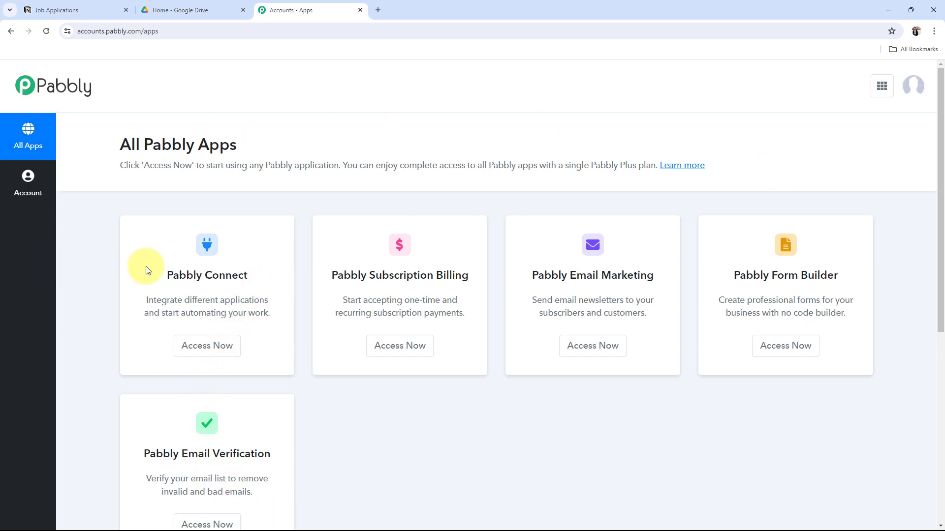
drag(146, 267, 289, 274)
click(197, 344)
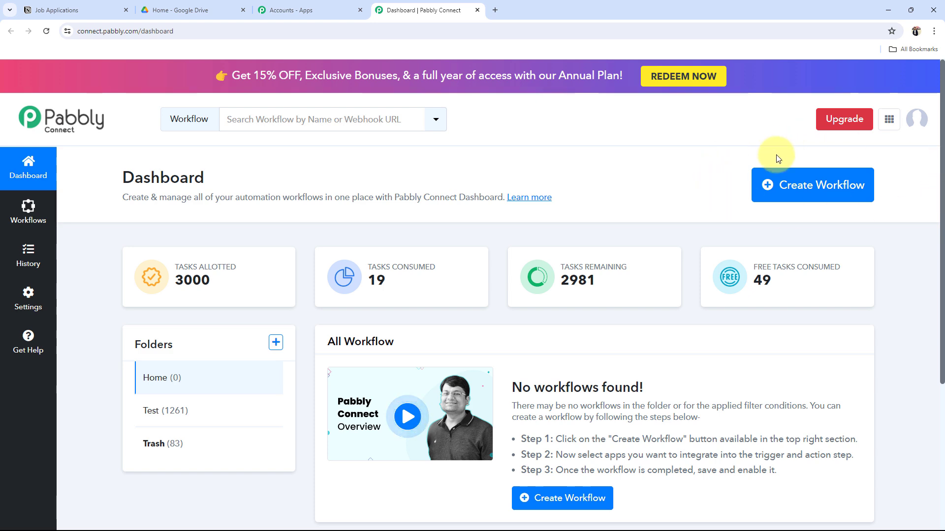
Step: Create a workflow named 'Upload Files from Notion Databases to Google Drive' in the Home folder
click(809, 192)
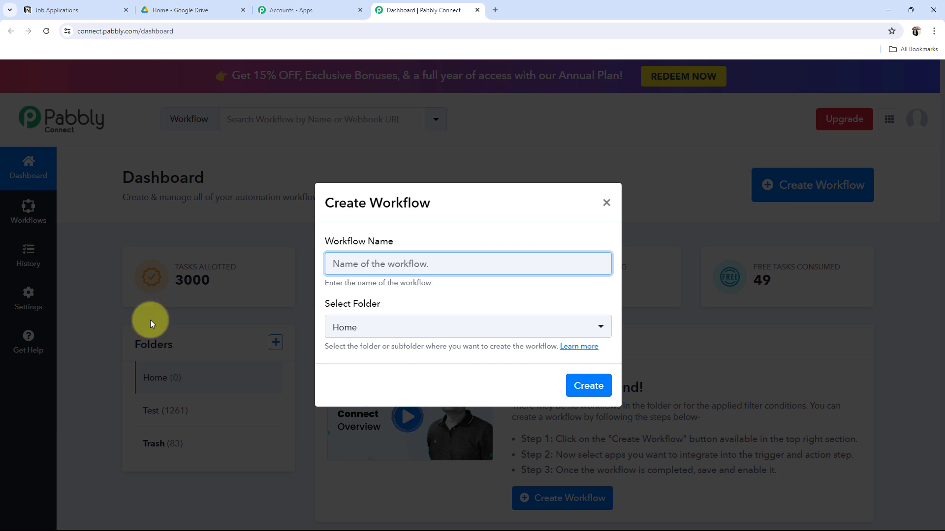
text(Upload Files from Notion Databases to Google Drive)
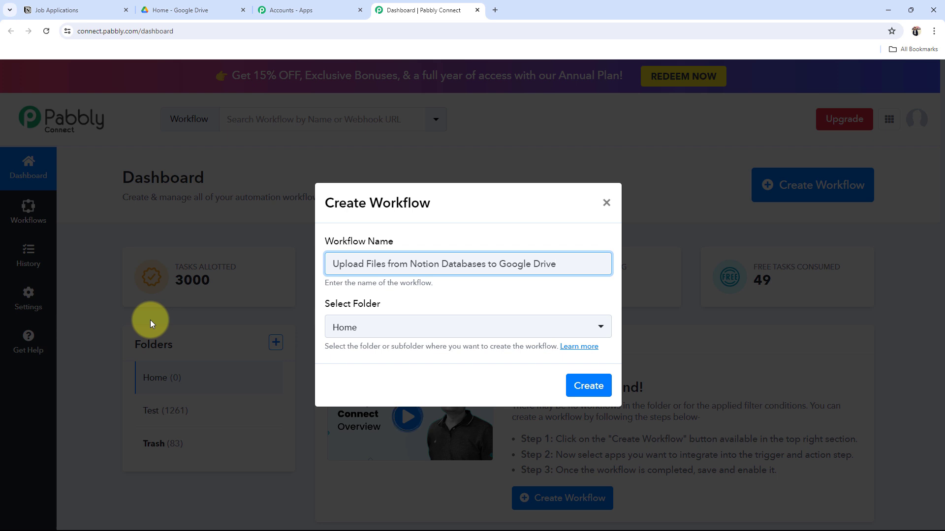
click(341, 327)
click(345, 386)
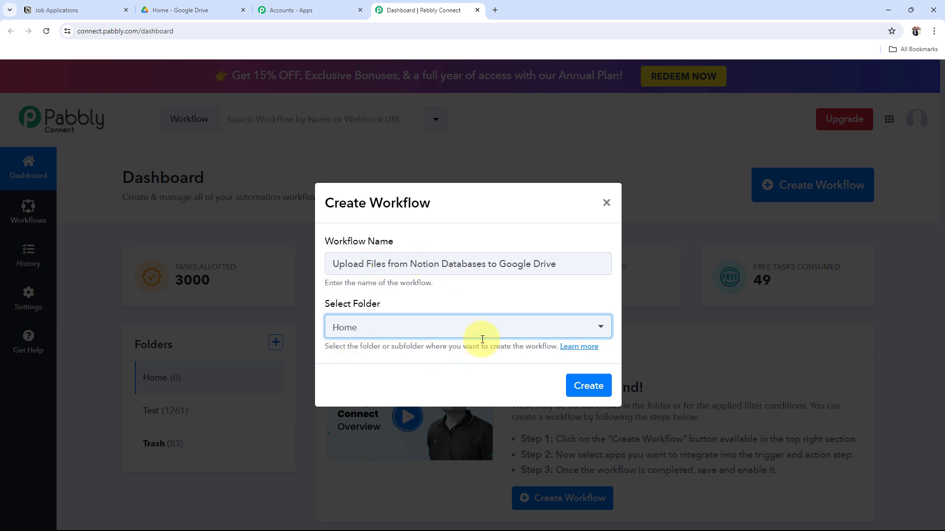
click(567, 386)
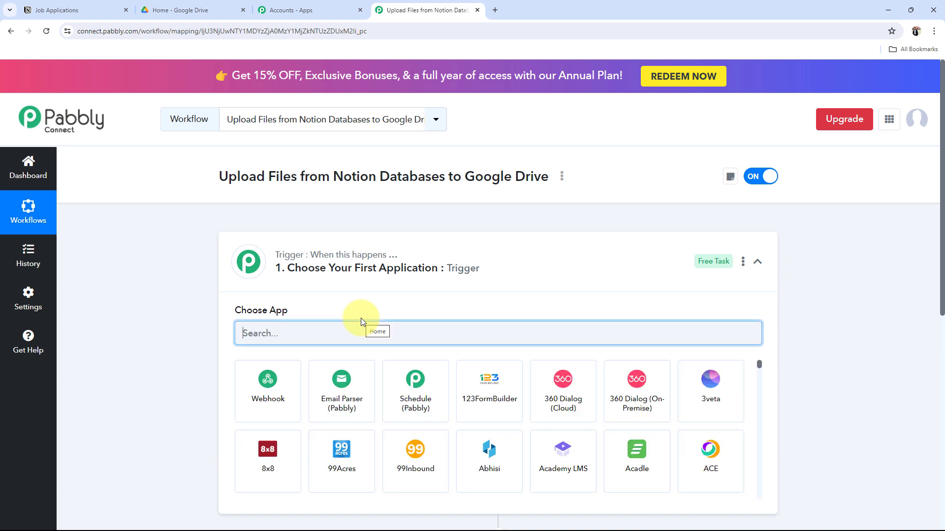
Step: Collapse the Trigger card so the empty trigger and action steps both show
click(548, 270)
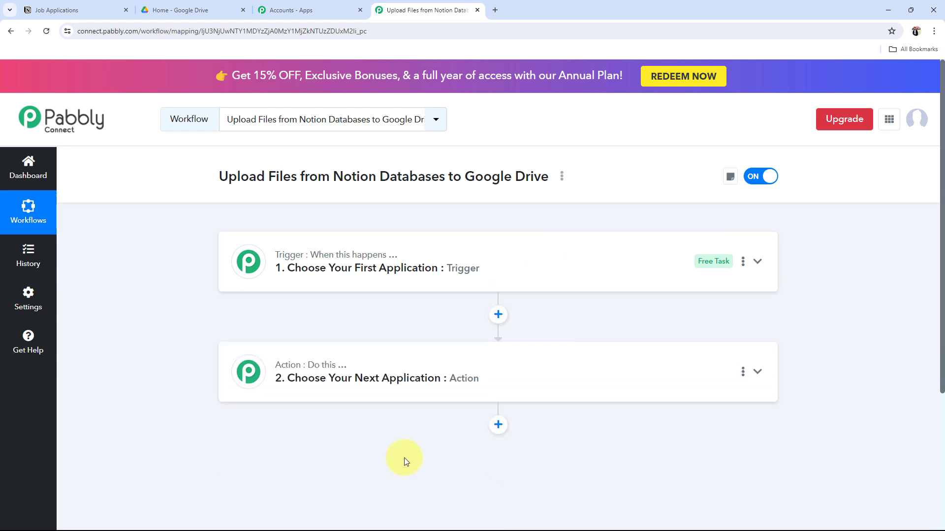
mouse_move(293, 365)
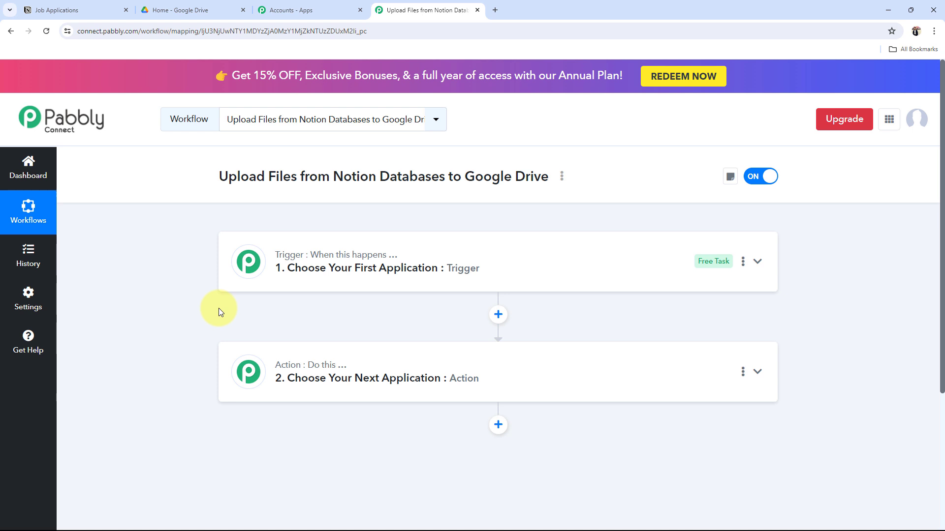
Step: Review the Test User row in Notion's Job Applications table, then return to the workflow
click(103, 10)
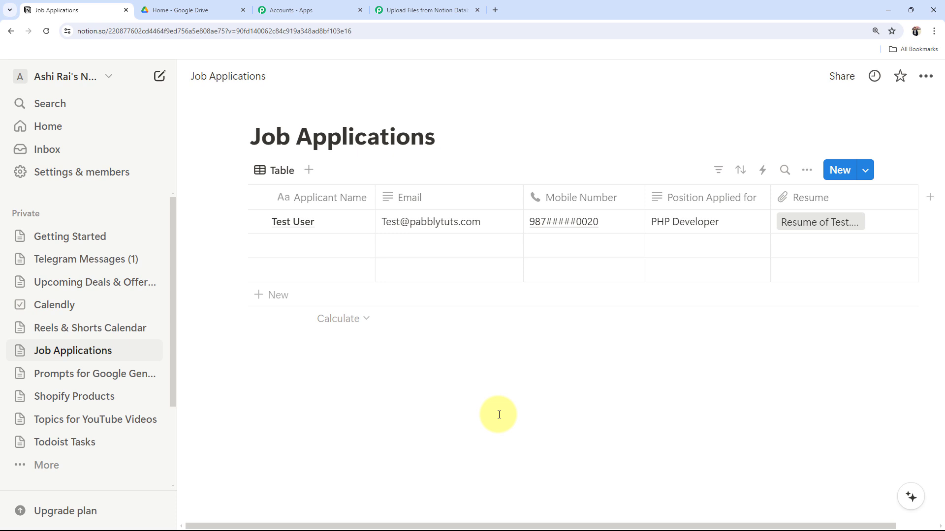
click(419, 9)
Step: Set the trigger app to Notion with the New Database Item event
click(298, 282)
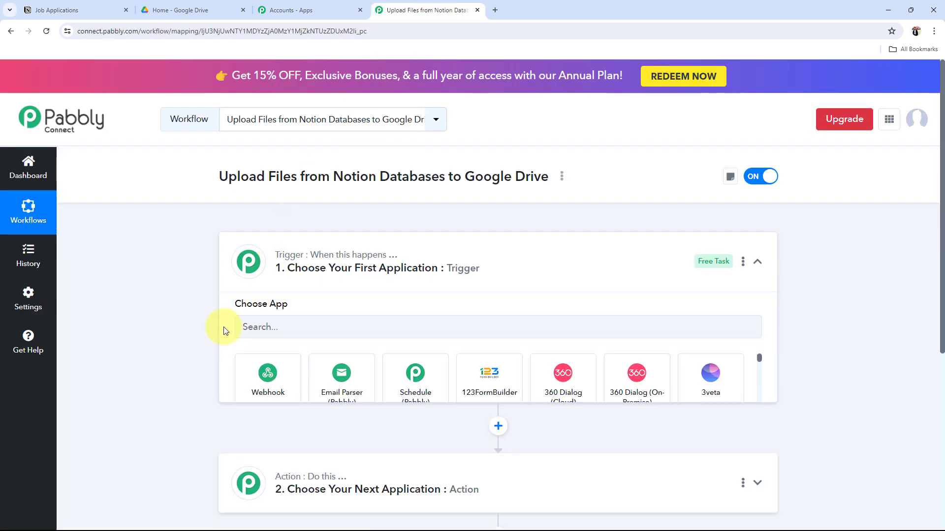
click(280, 327)
text(N)
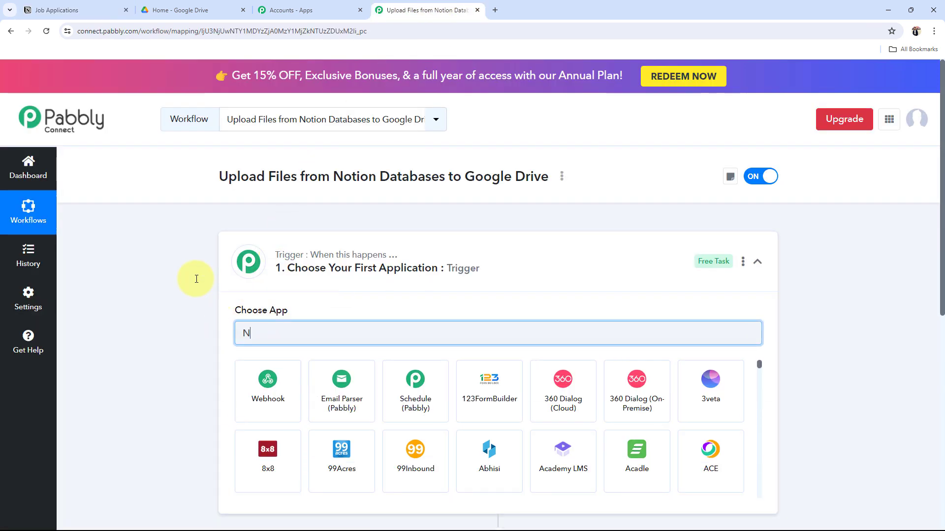
text(otion)
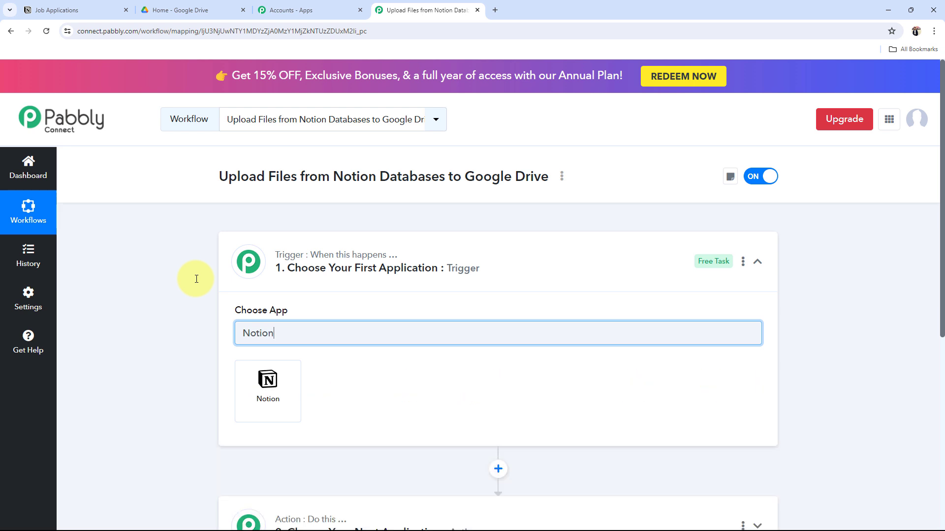
click(245, 415)
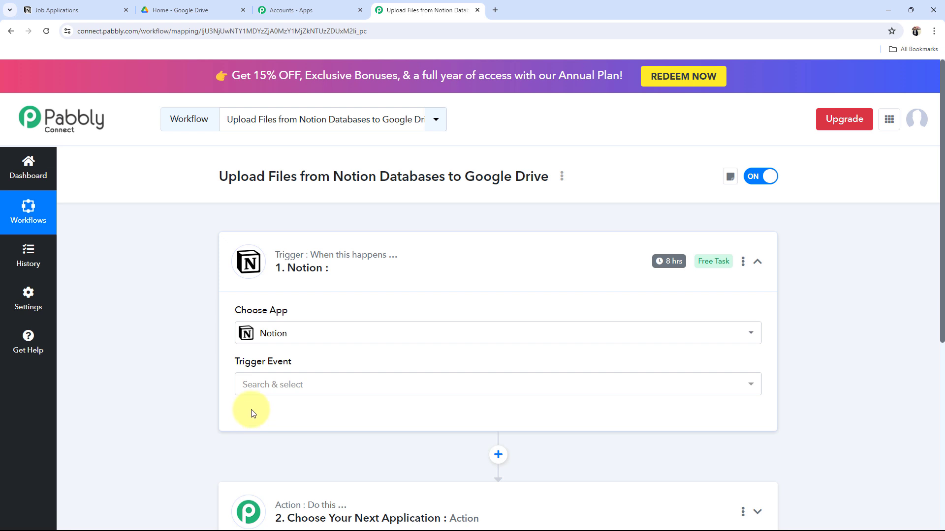
click(240, 386)
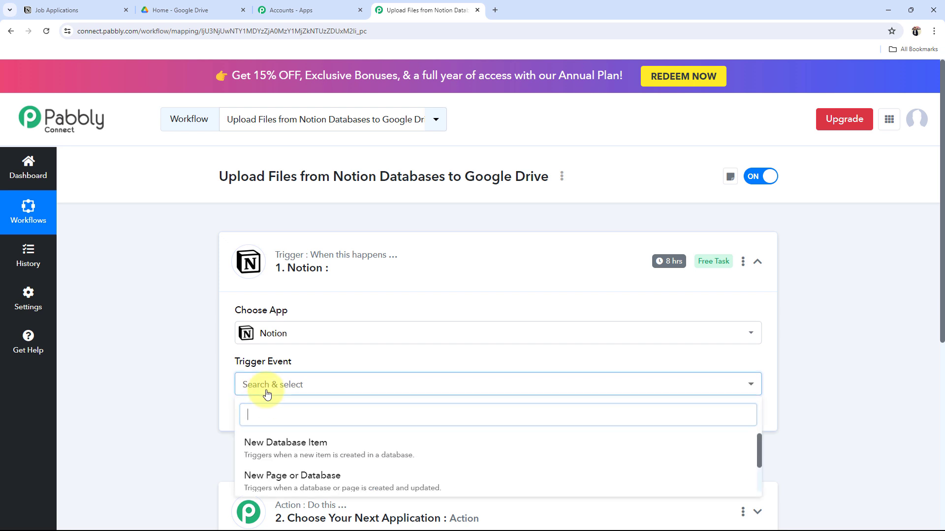
click(278, 444)
click(433, 267)
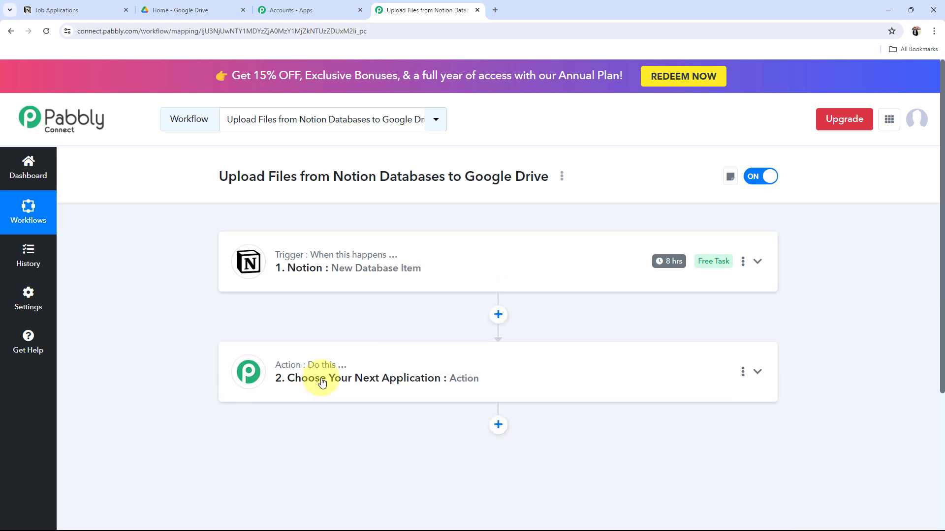
Step: Set the action app to Google Drive with the Upload a File event
click(322, 383)
click(266, 279)
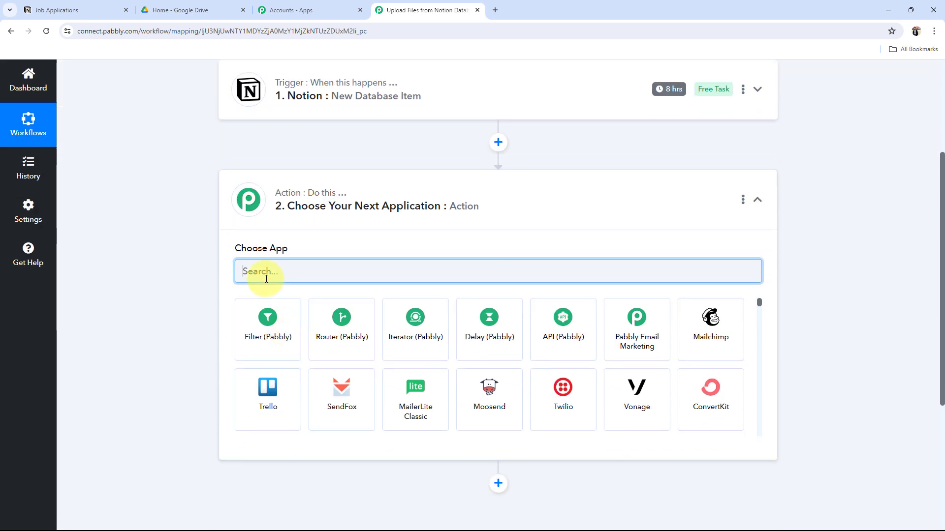
text(Google )
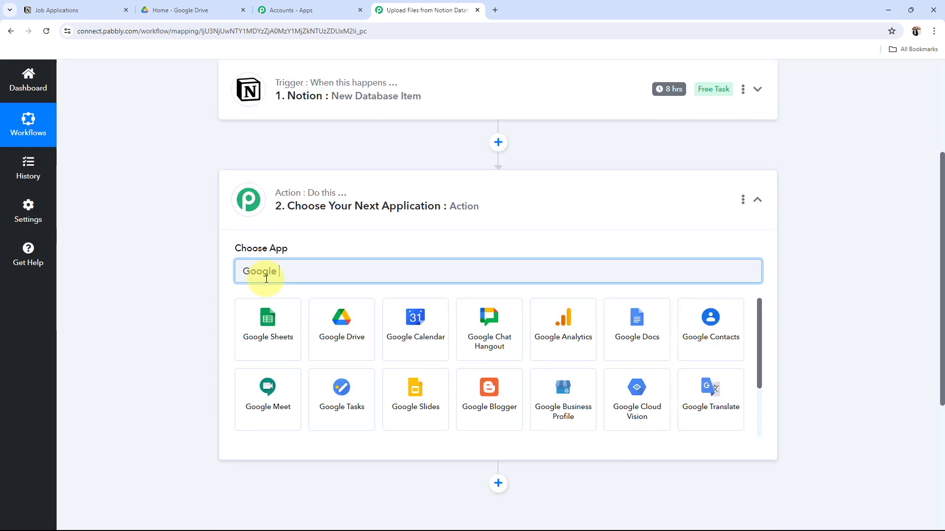
text(Drive)
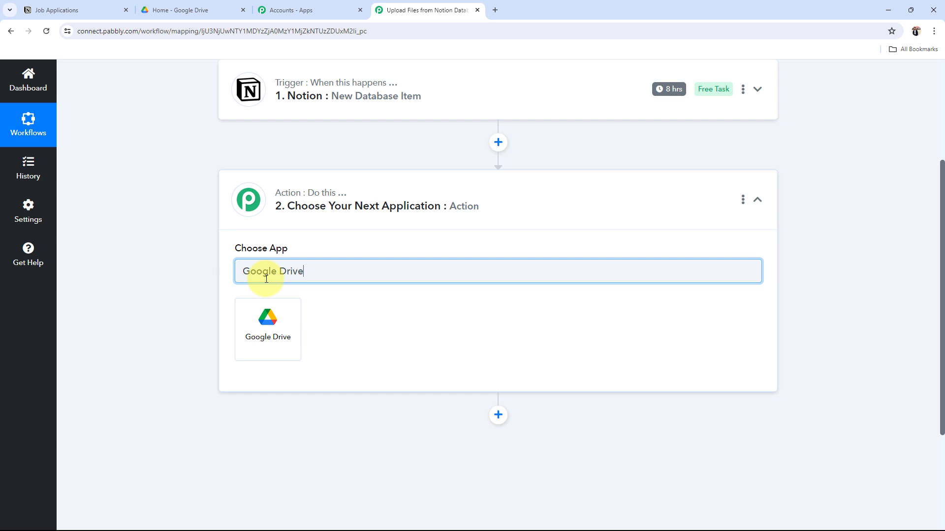
click(271, 332)
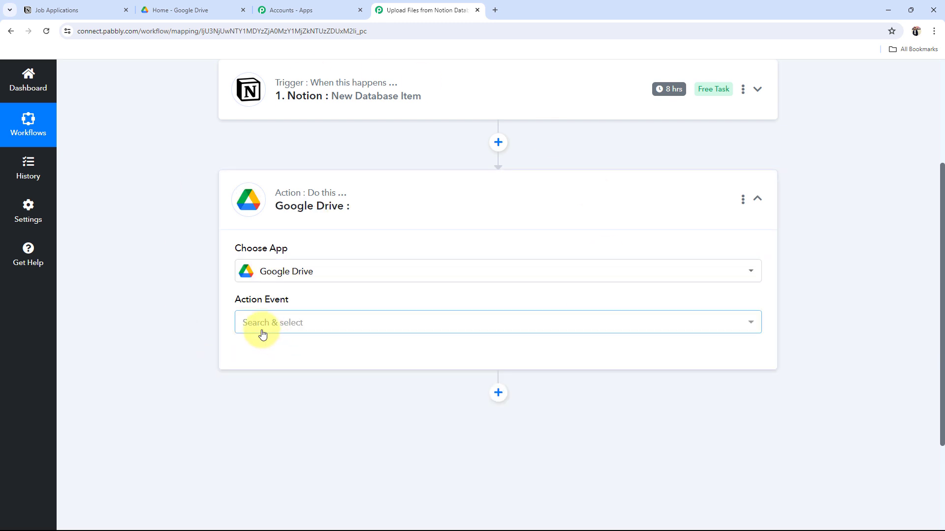
click(261, 324)
scroll(270, 243, down, 3)
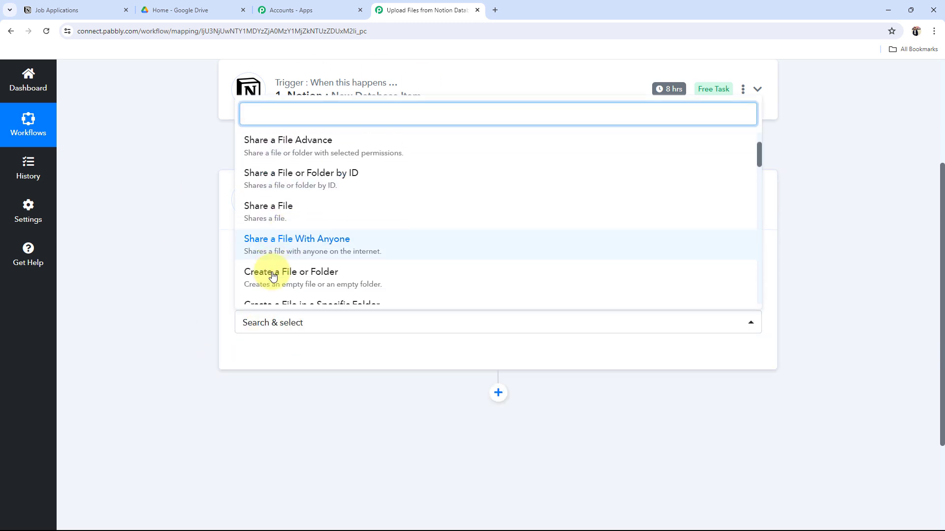
scroll(289, 246, up, 3)
scroll(289, 246, down, 4)
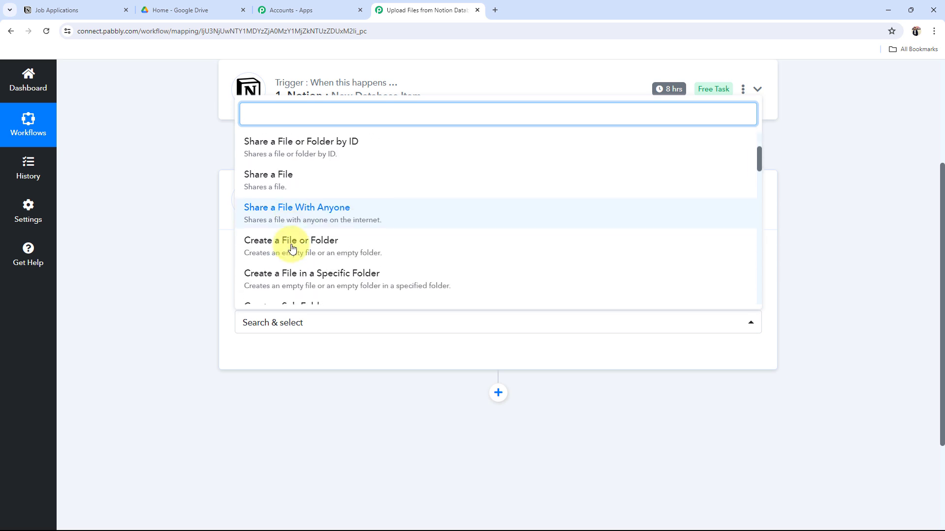
scroll(292, 247, down, 4)
click(288, 214)
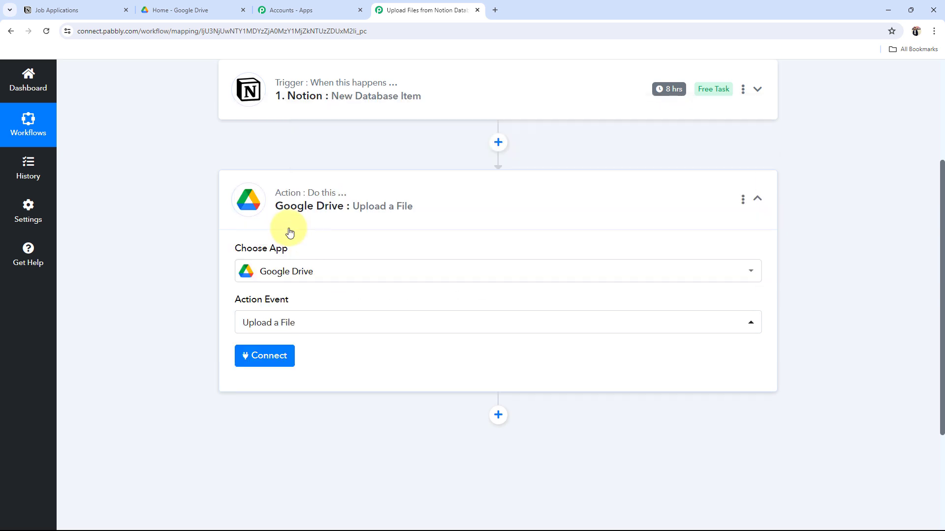
click(373, 215)
scroll(264, 246, up, 4)
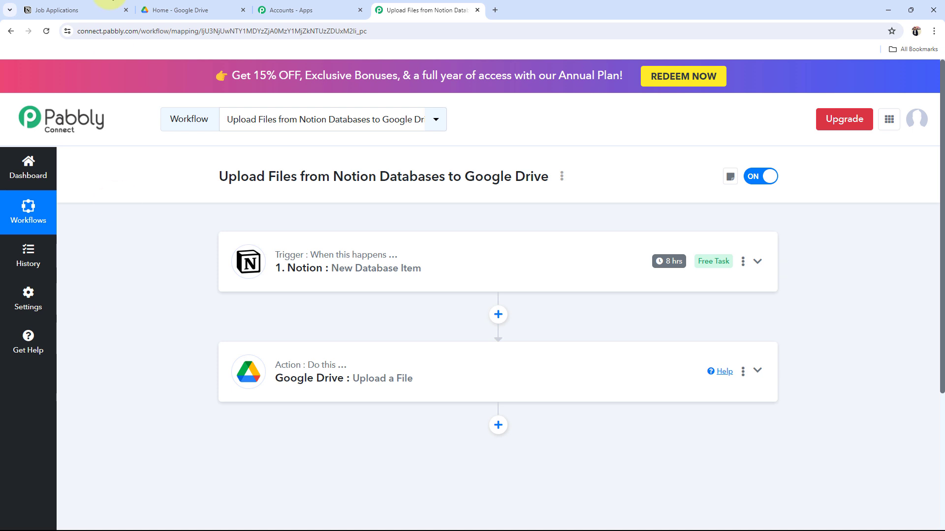
Step: Expand the Notion trigger and start a new connection named Notion #78
click(109, 6)
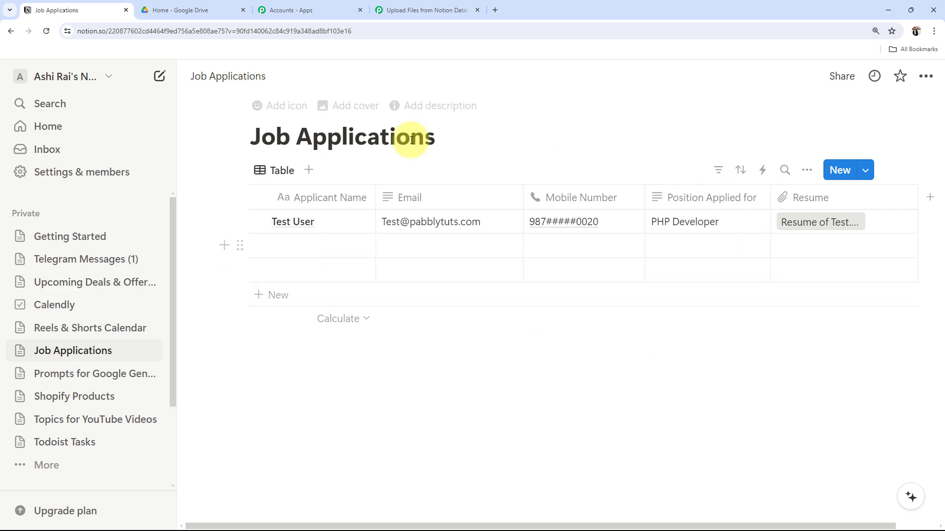
click(417, 9)
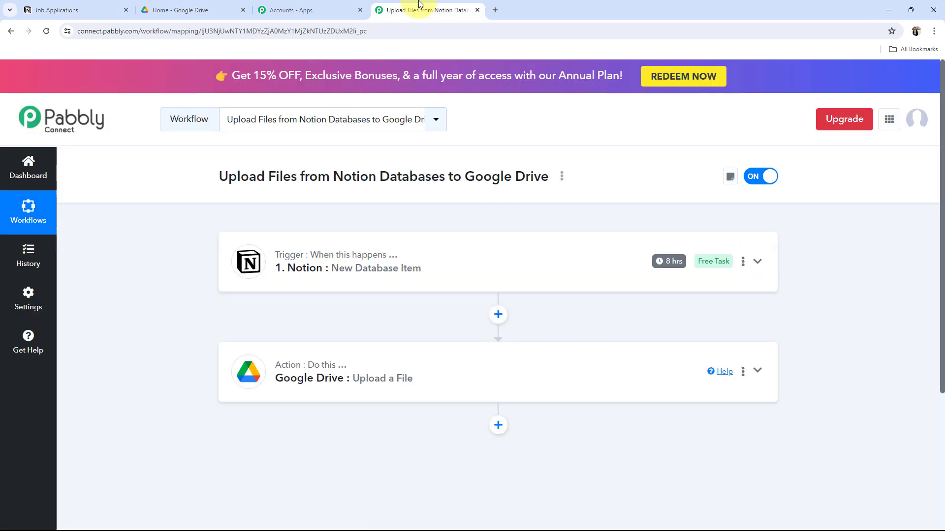
click(248, 263)
scroll(255, 329, down, 2)
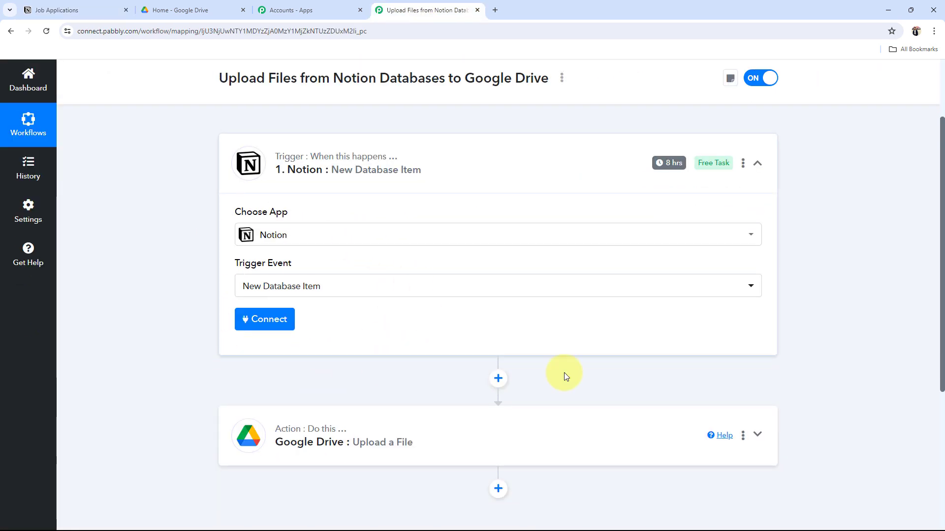
scroll(713, 234, up, 3)
click(64, 10)
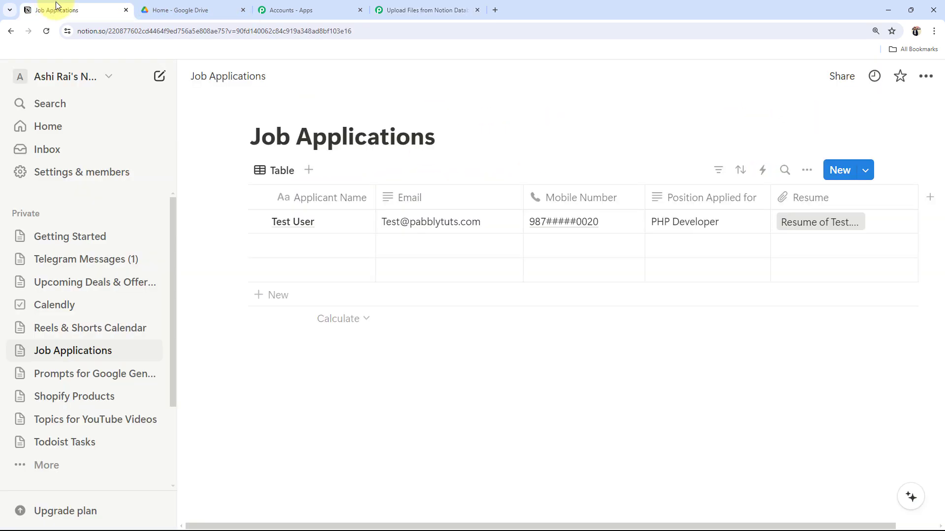
click(460, 4)
click(265, 418)
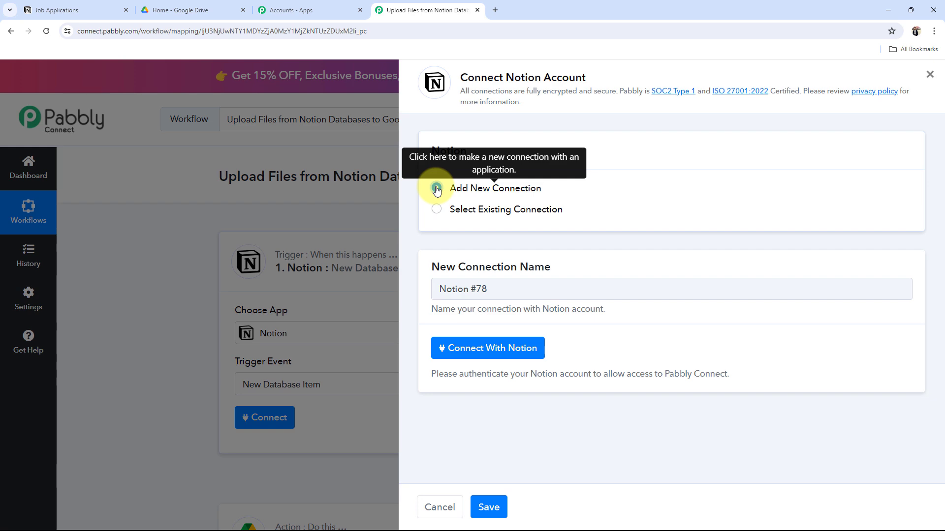
Step: Begin the Notion authorisation and choose to select specific pages to share
click(494, 347)
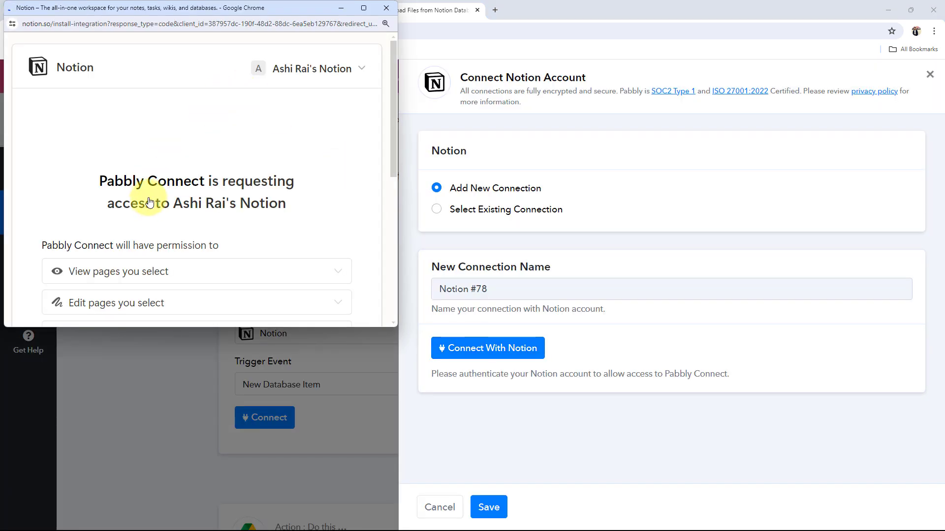
scroll(149, 202, down, 5)
click(270, 222)
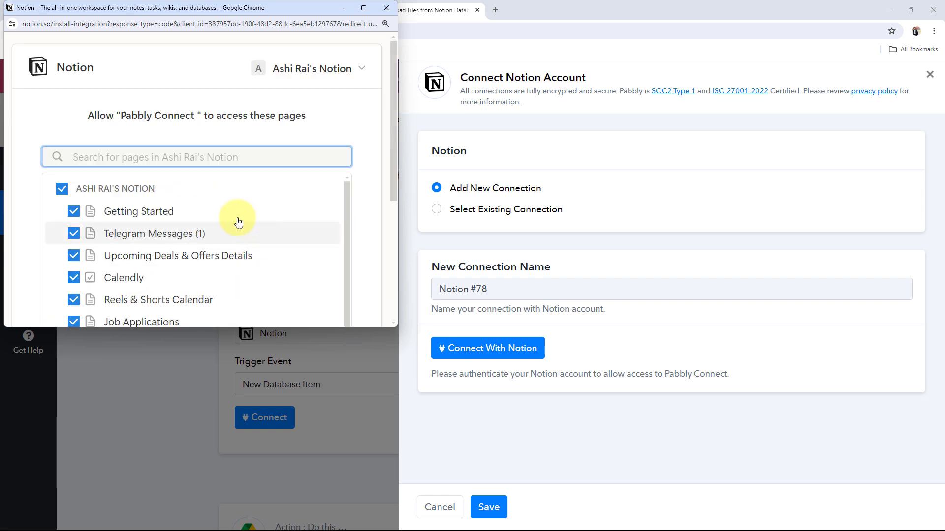
scroll(96, 214, down, 4)
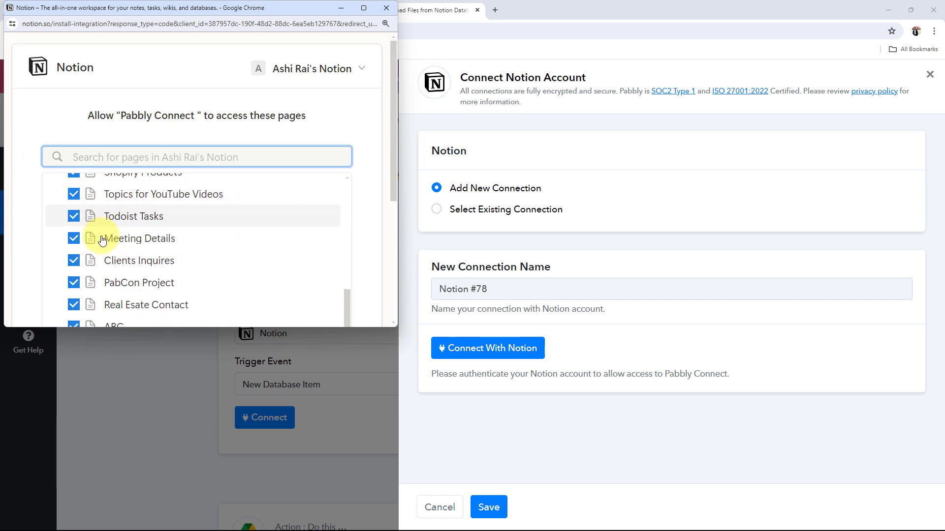
scroll(147, 261, down, 5)
scroll(143, 268, up, 5)
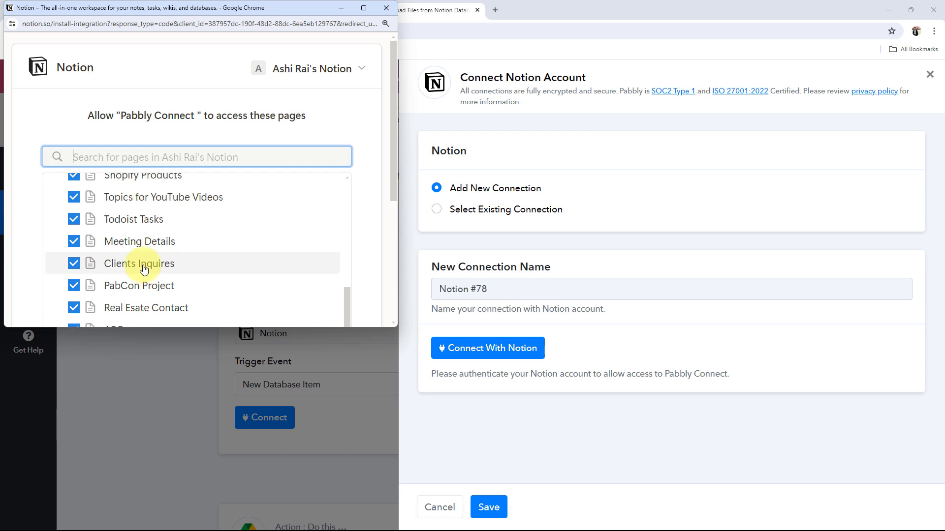
scroll(143, 268, up, 5)
Step: Share only the Job Applications page with Pabbly and allow access
click(63, 188)
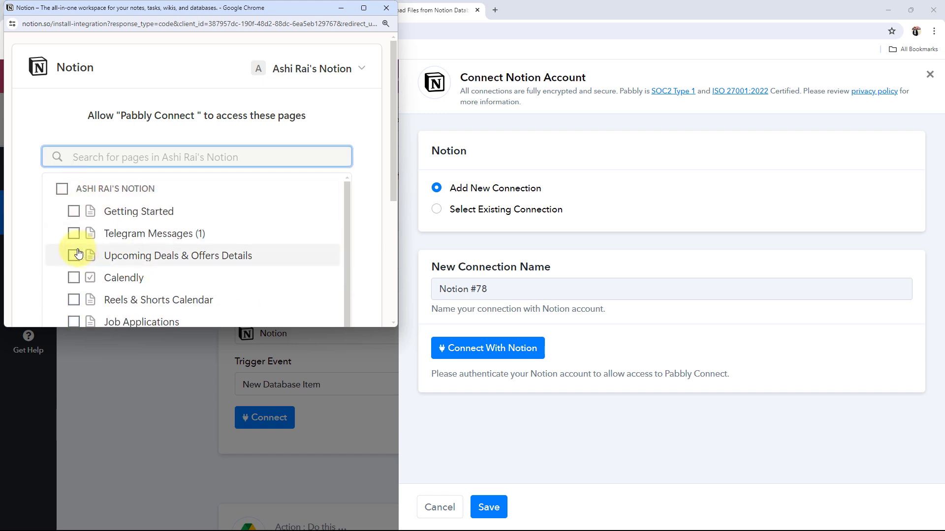
scroll(79, 253, down, 1)
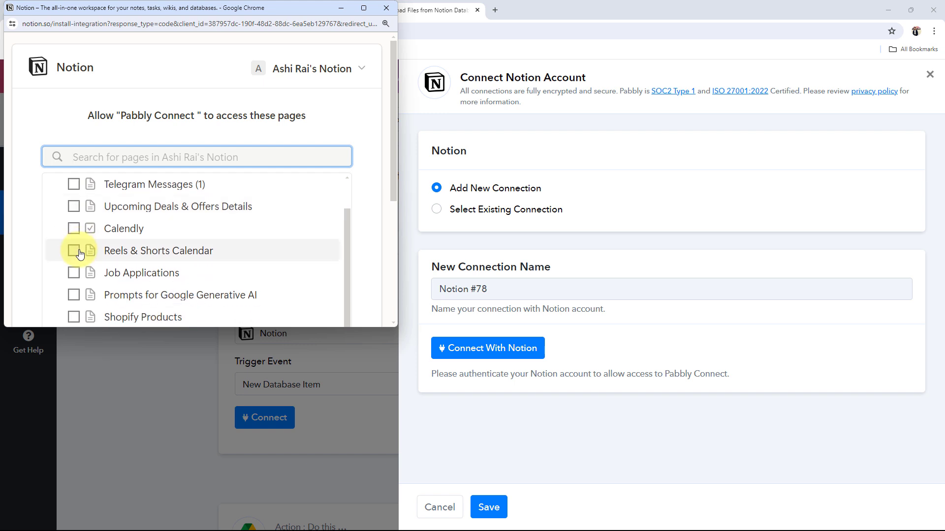
click(73, 274)
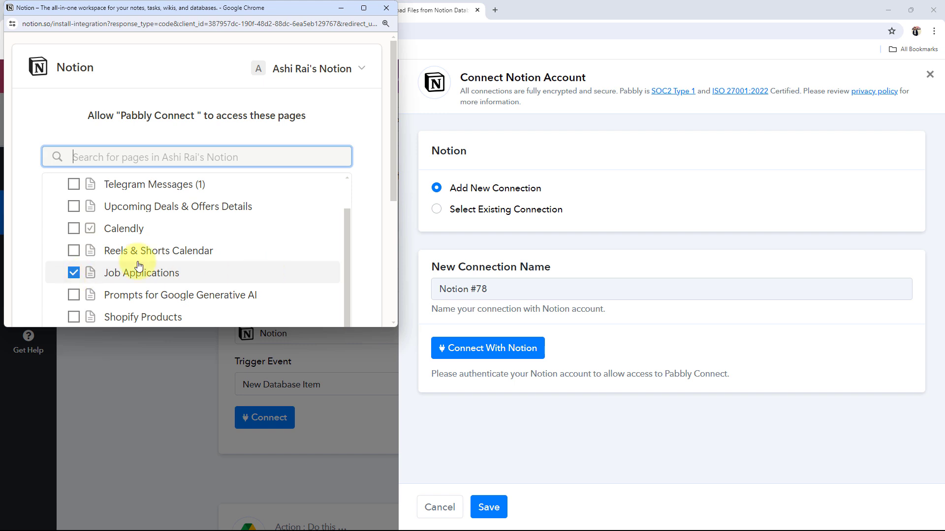
scroll(109, 259, down, 3)
scroll(315, 222, down, 5)
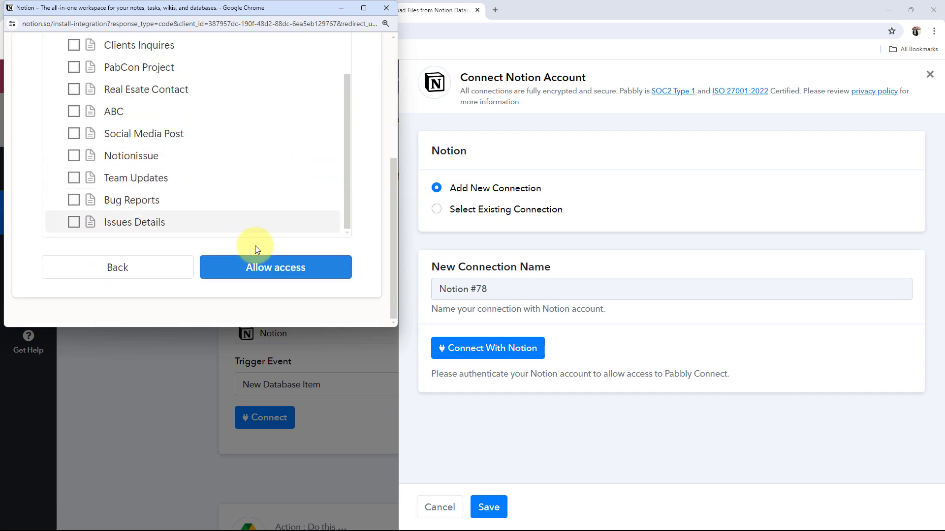
click(250, 267)
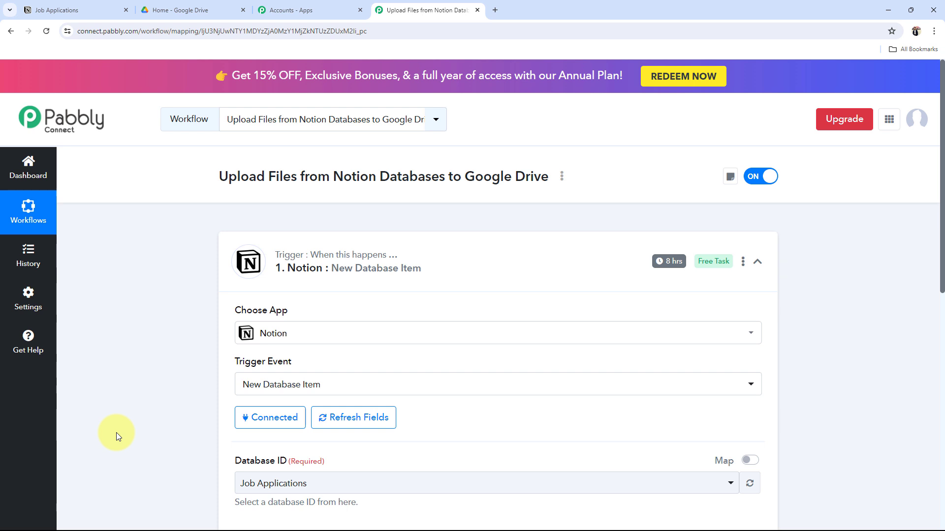
Step: Set the trigger's Database ID to Job Applications and switch to the Notion table
scroll(116, 433, down, 3)
click(249, 337)
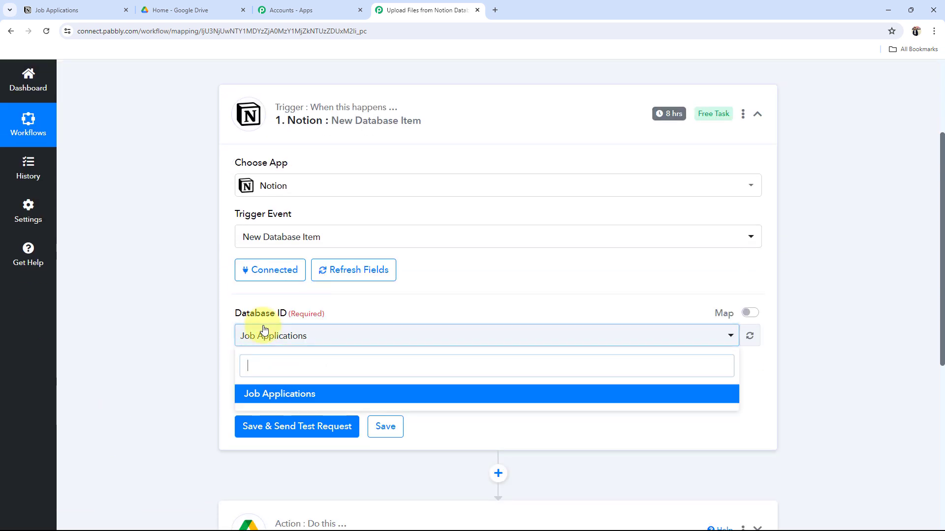
click(295, 391)
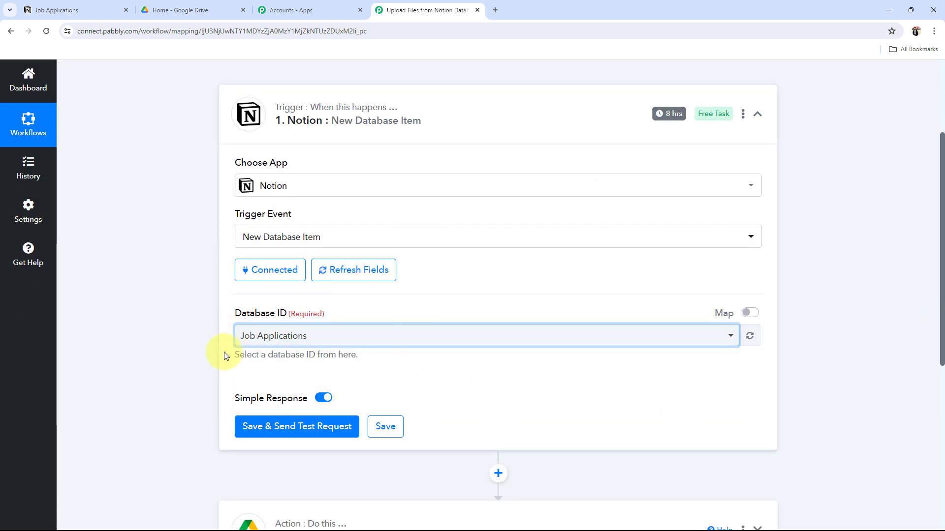
scroll(242, 363, up, 1)
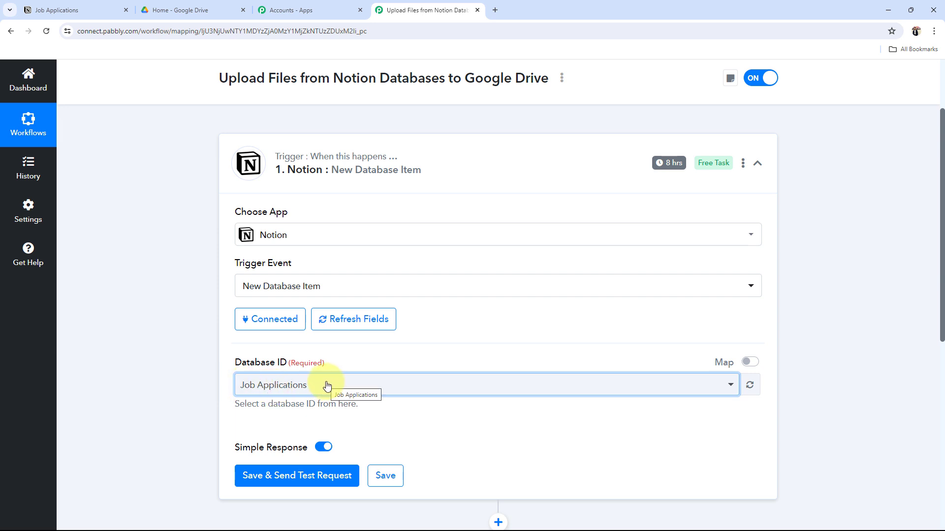
scroll(327, 387, down, 1)
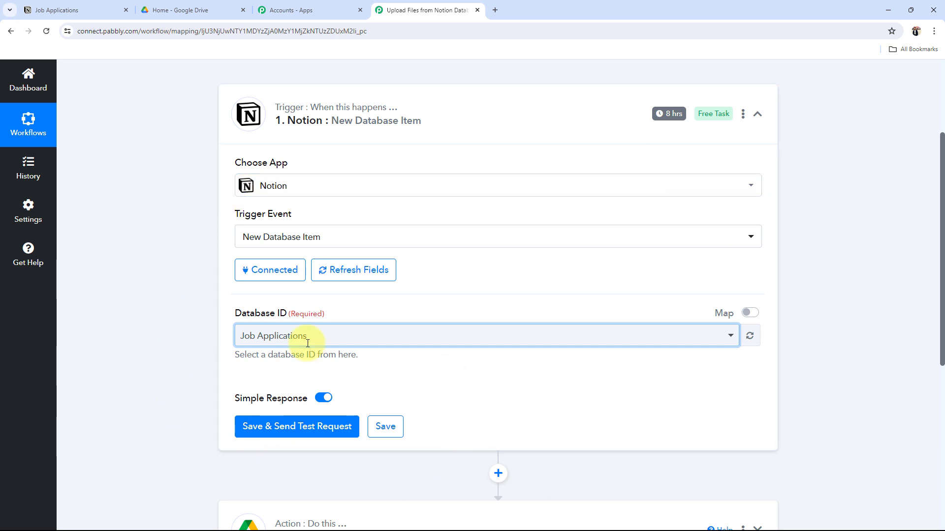
click(78, 10)
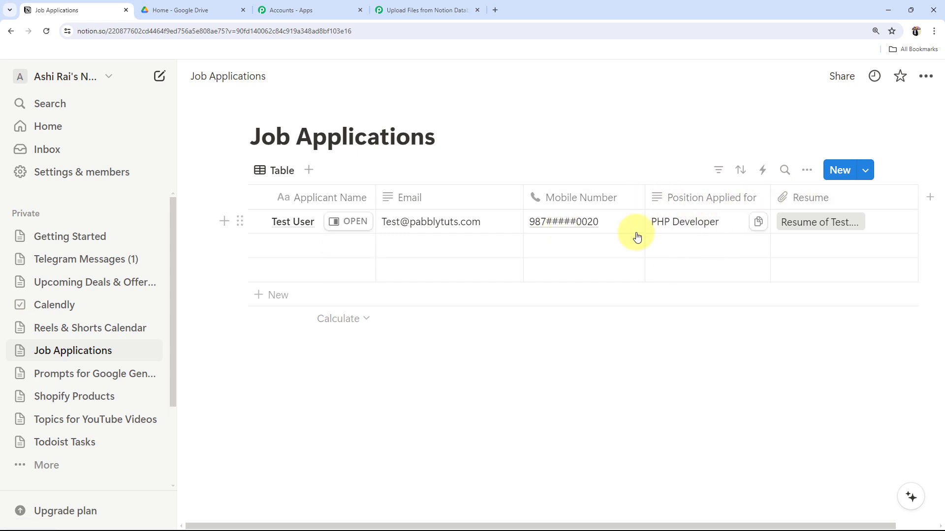
Step: View the test applicant's resume PDF, close it, and return to the Pabbly workflow
click(809, 224)
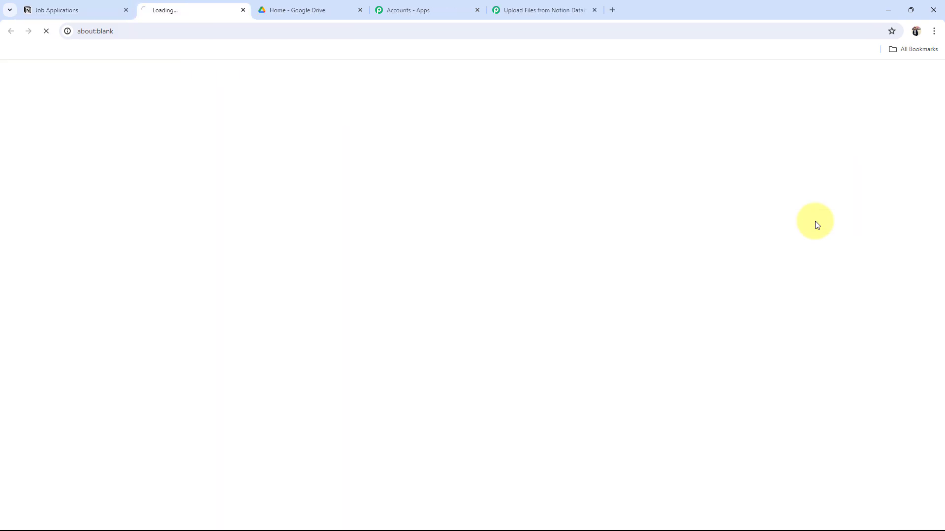
scroll(311, 269, down, 20)
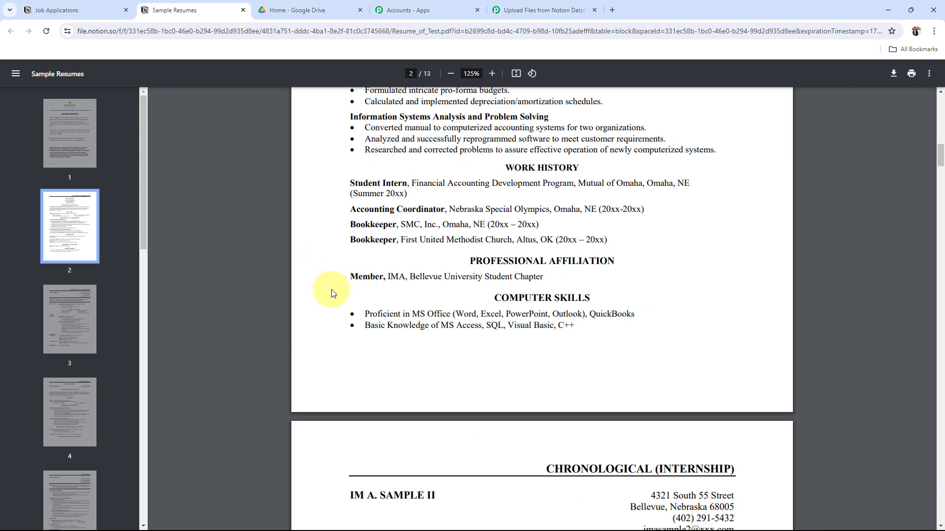
scroll(331, 291, up, 14)
click(243, 9)
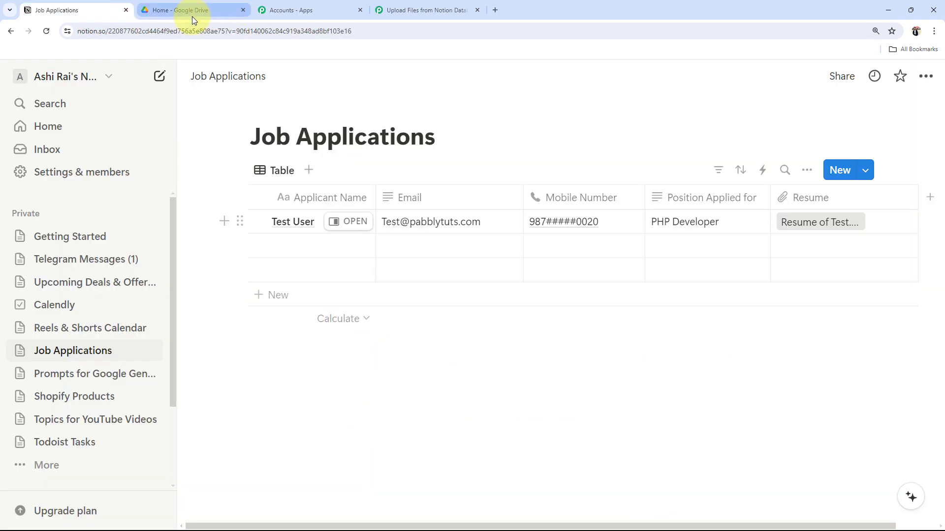
click(436, 10)
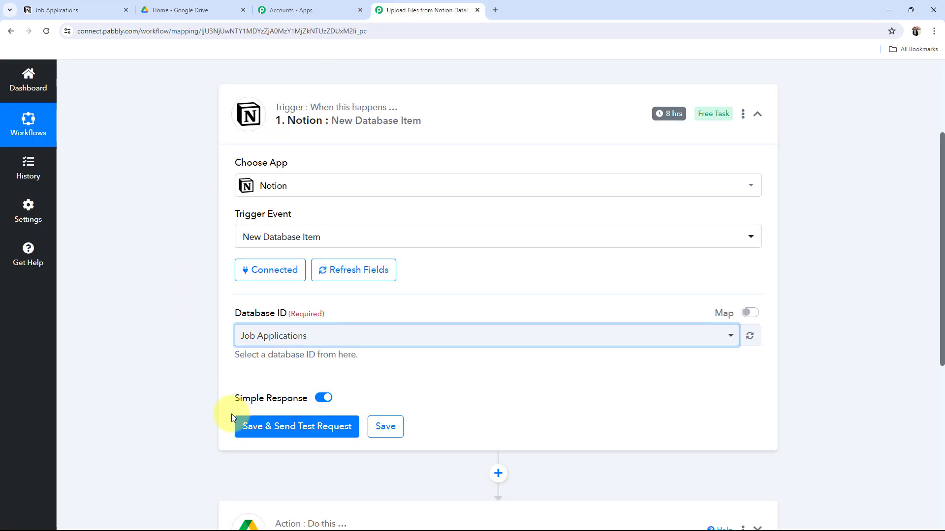
click(241, 424)
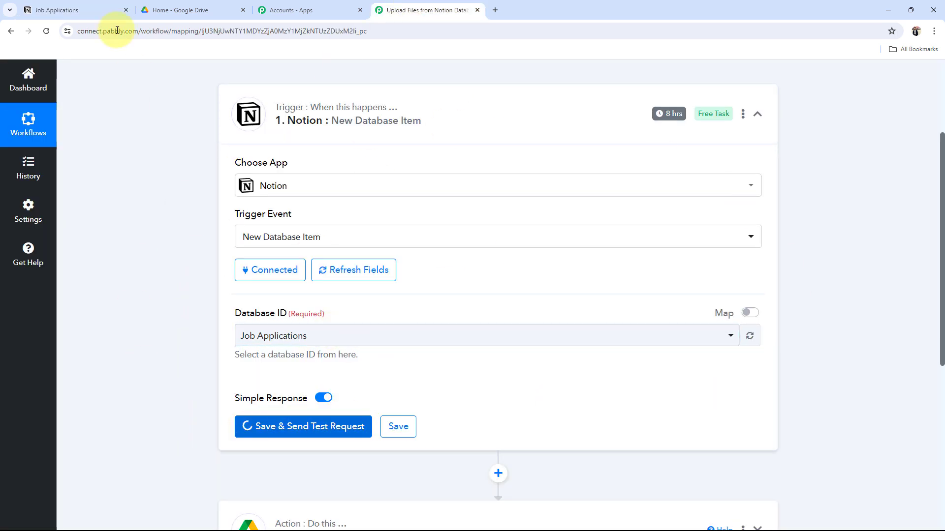
click(93, 7)
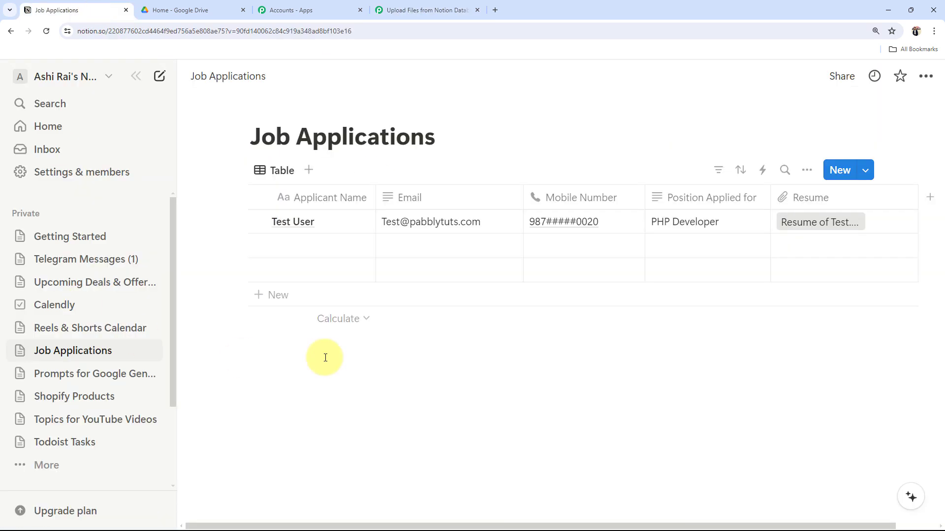
click(426, 6)
scroll(176, 393, down, 5)
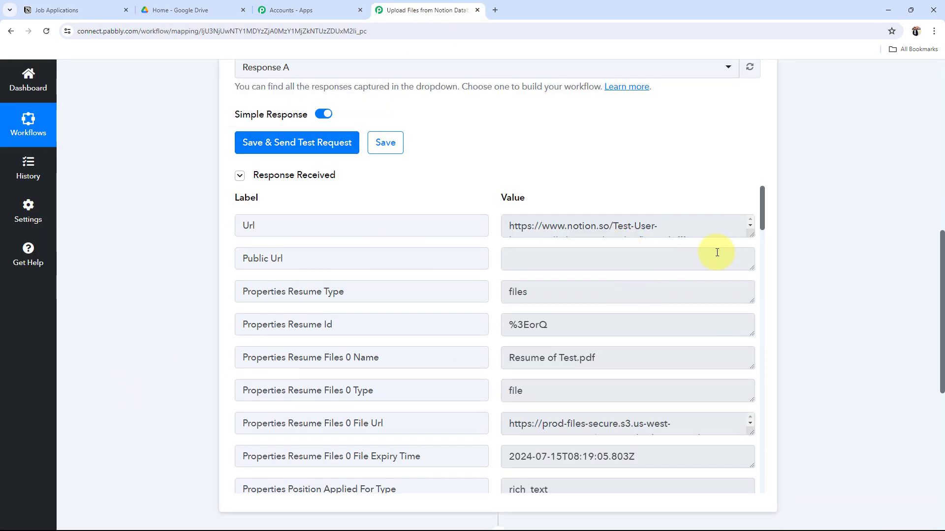
drag(751, 237, 751, 327)
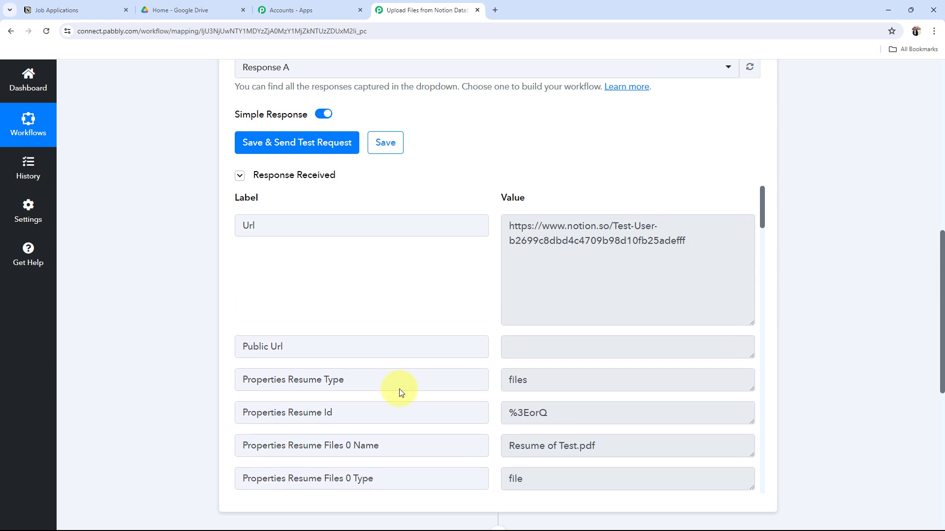
scroll(629, 370, down, 2)
drag(623, 355, 468, 354)
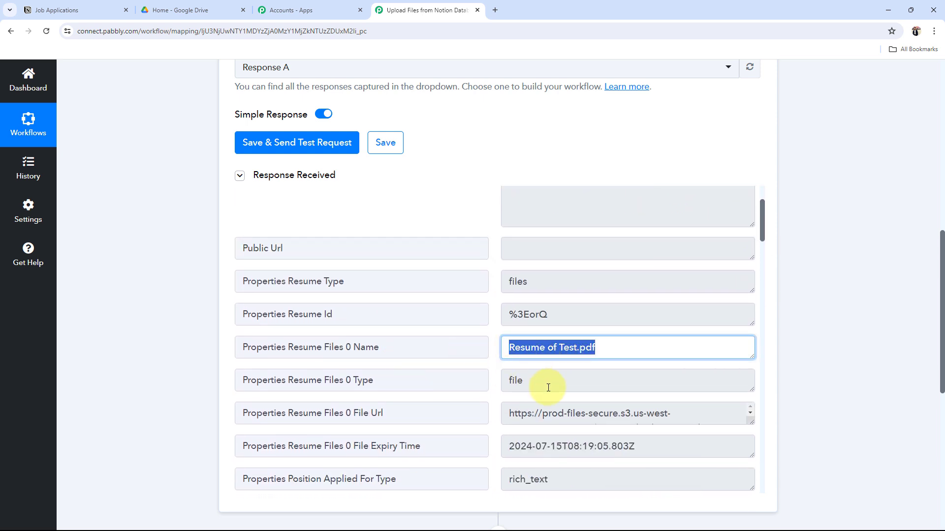
scroll(546, 387, down, 2)
scroll(548, 387, down, 3)
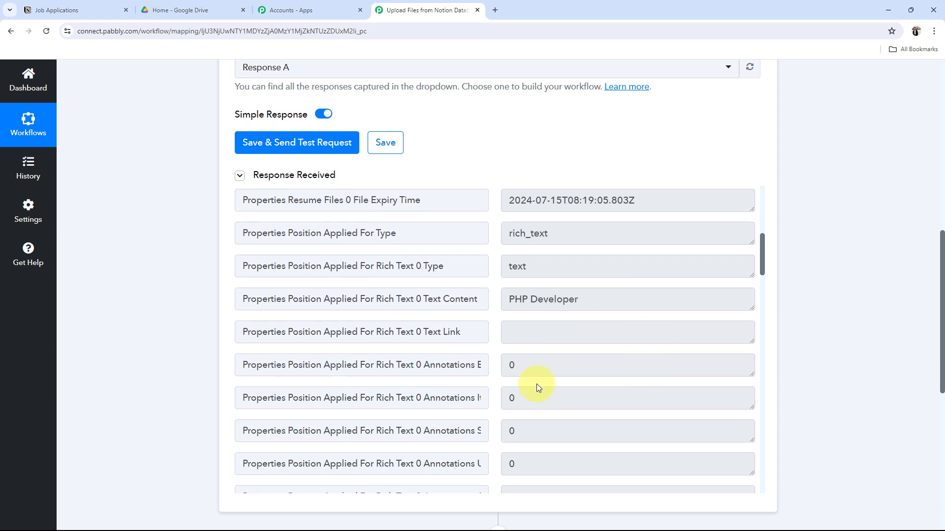
drag(611, 309, 476, 310)
scroll(640, 340, down, 5)
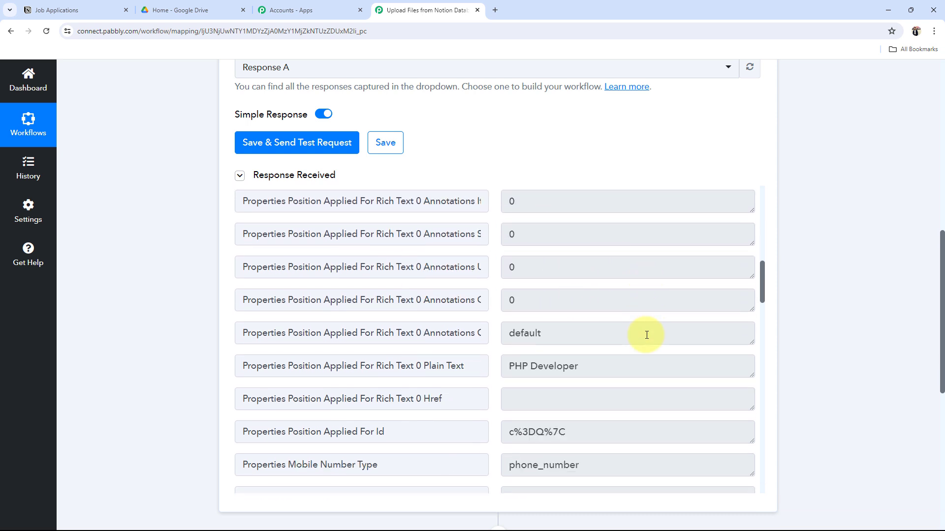
drag(608, 350, 439, 348)
scroll(521, 369, down, 3)
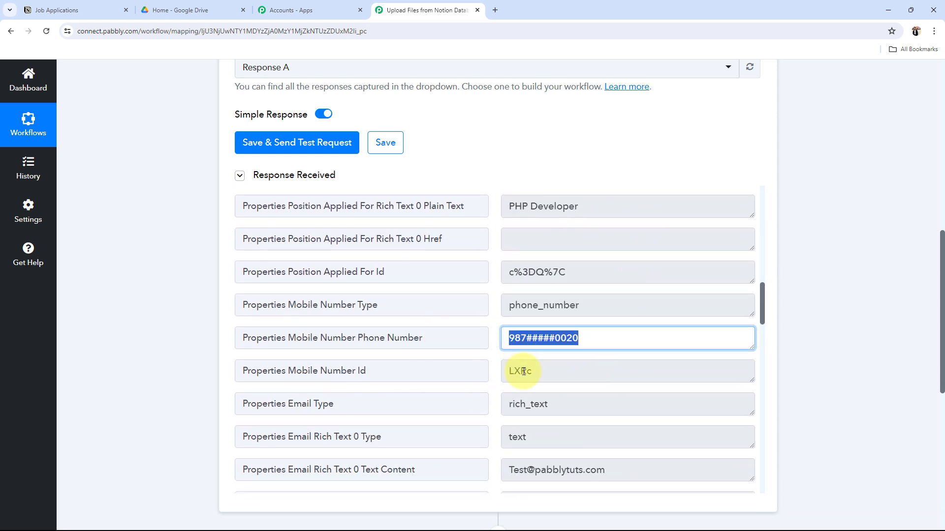
drag(665, 344, 542, 373)
scroll(542, 373, down, 15)
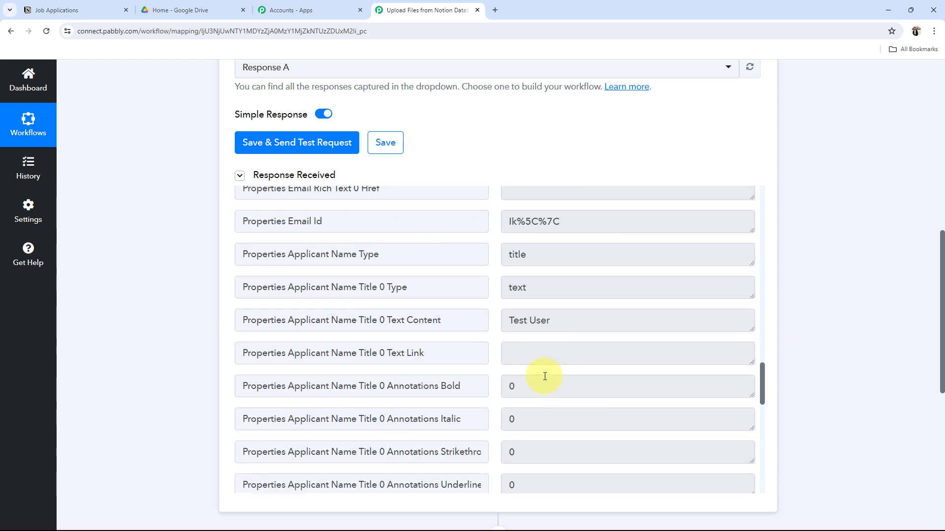
scroll(561, 387, down, 5)
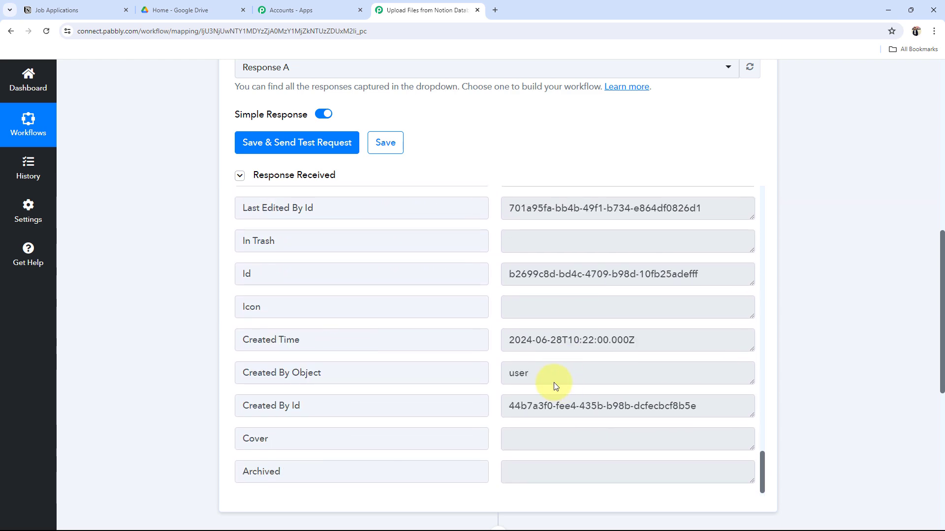
scroll(564, 387, down, 1)
scroll(554, 409, up, 6)
scroll(557, 410, up, 10)
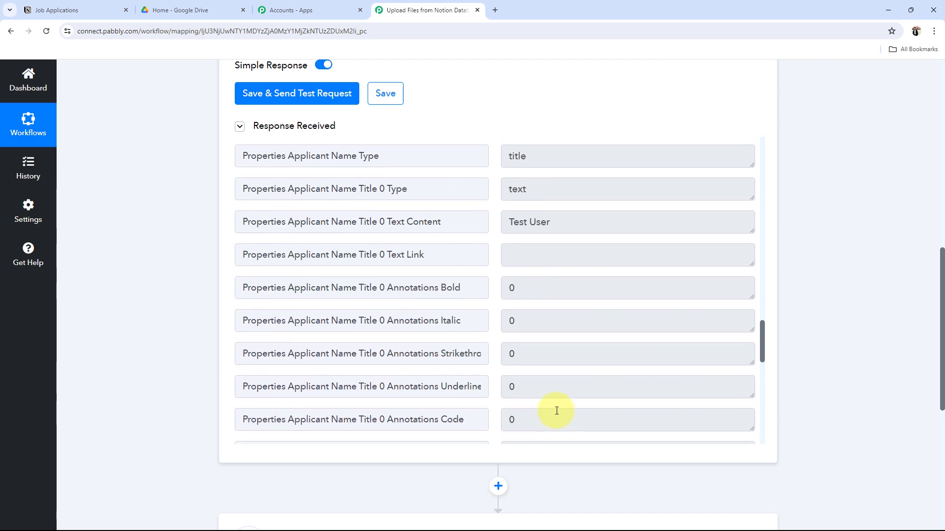
scroll(561, 414, up, 10)
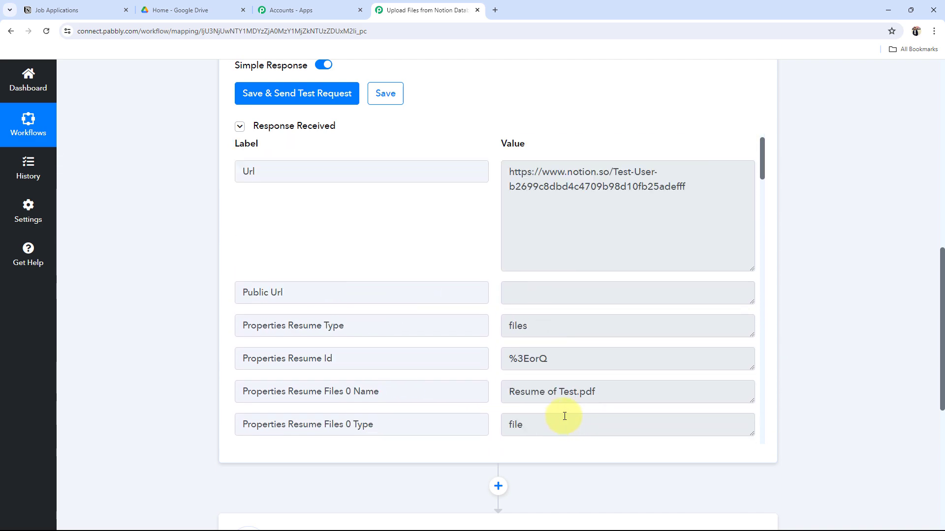
scroll(150, 300, up, 8)
scroll(150, 300, up, 3)
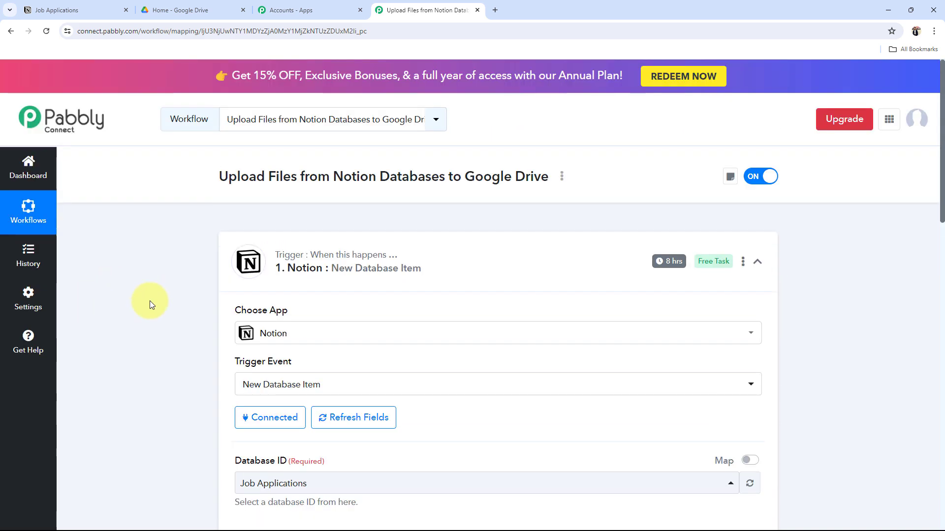
Step: Connect the Google Drive action using the existing Google Drive #50 connection
click(426, 277)
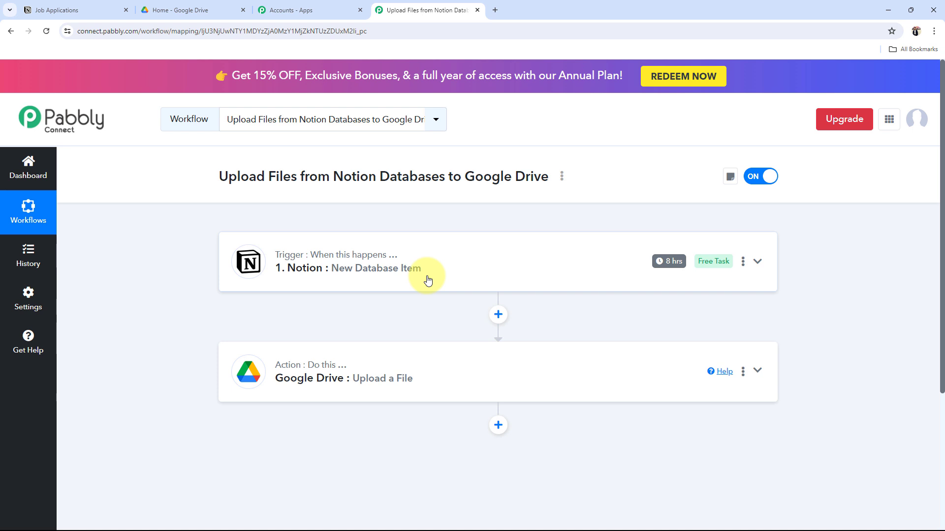
click(369, 376)
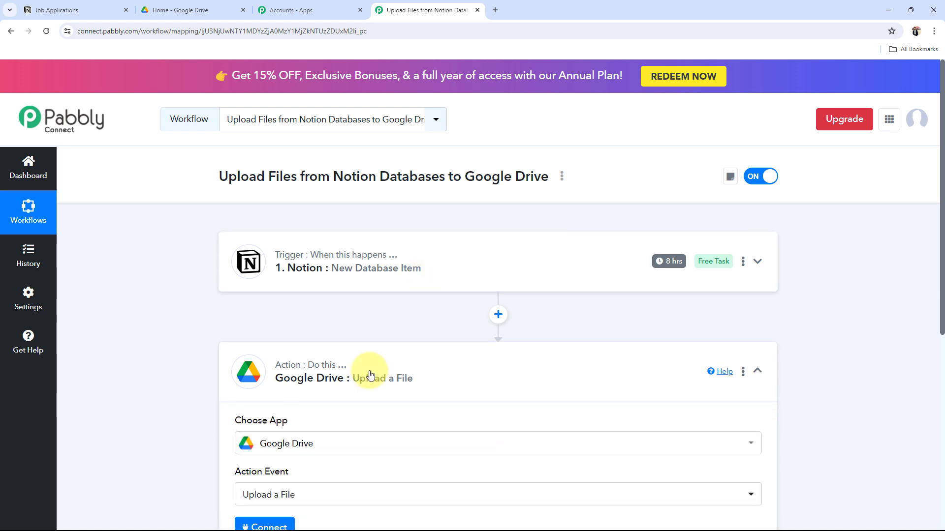
scroll(516, 417, down, 3)
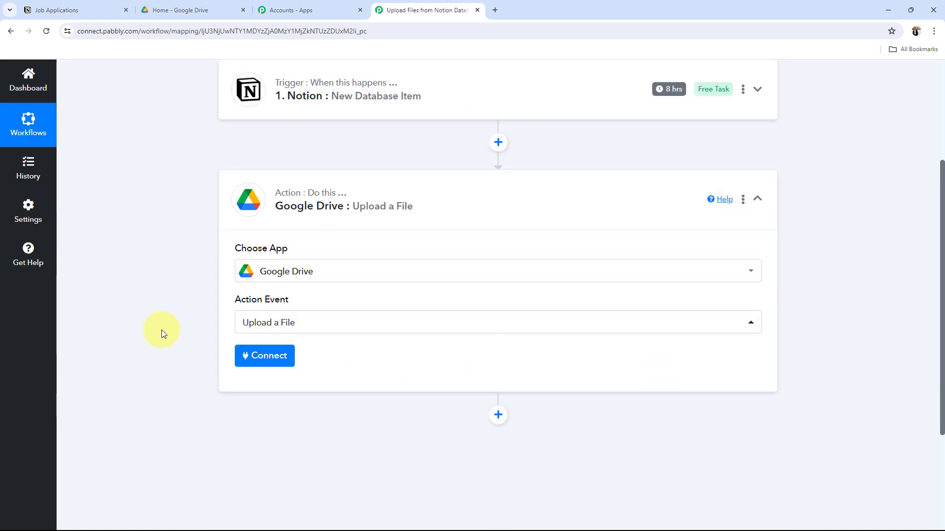
click(270, 355)
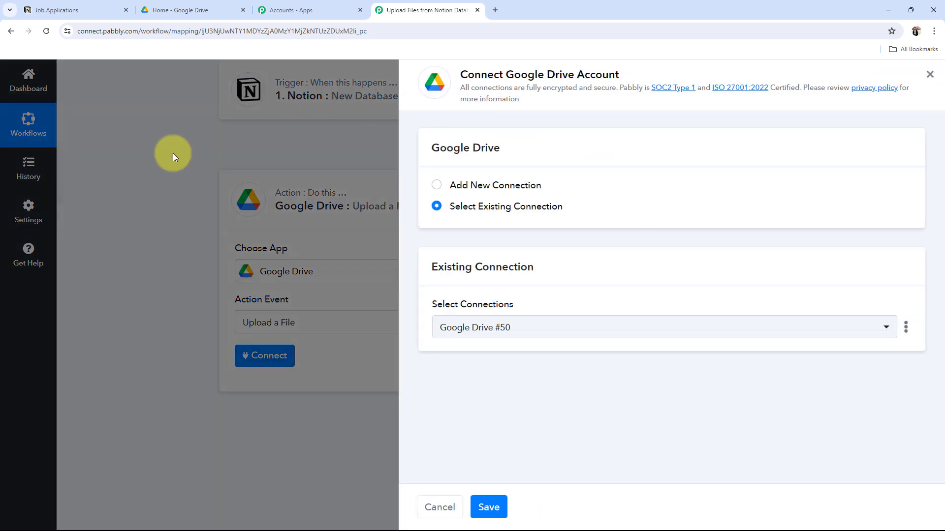
click(440, 185)
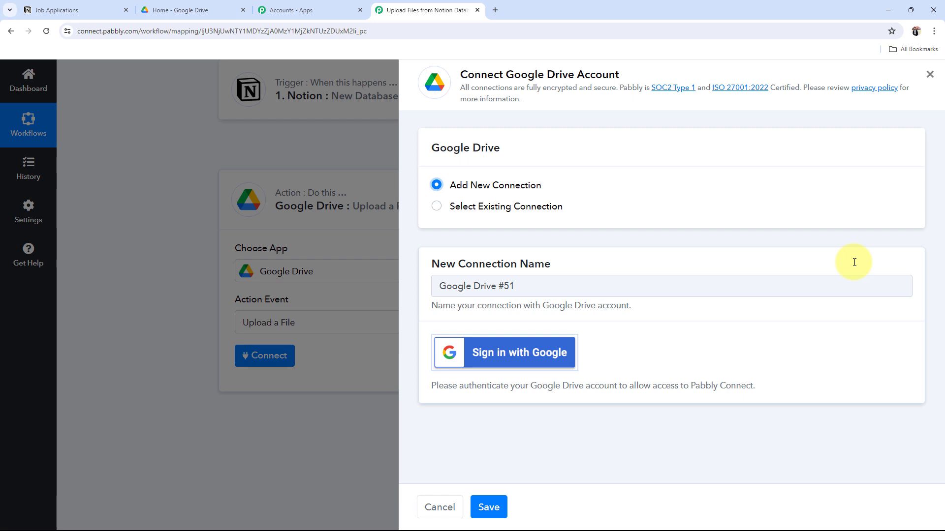
click(438, 206)
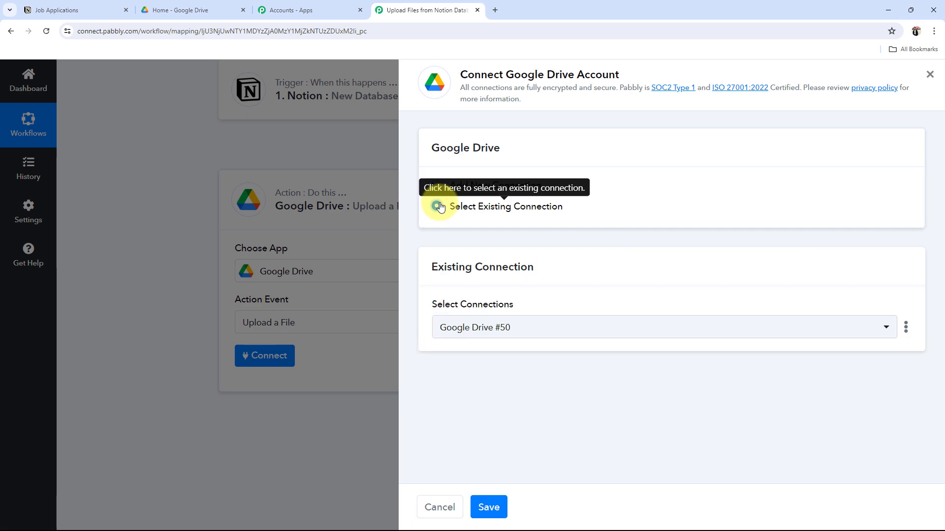
click(489, 512)
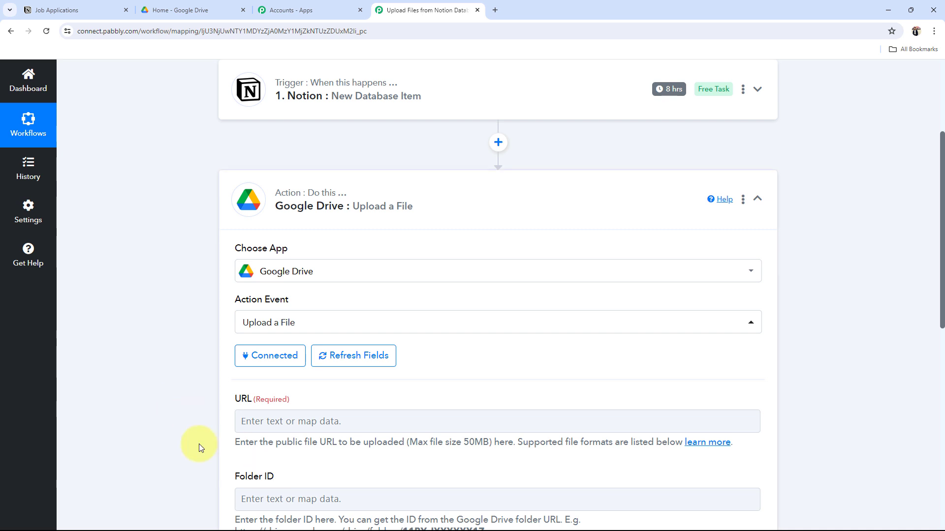
Step: Expand the Notion New Database Item trigger and enlarge the box to show the full resume File Url
scroll(192, 309, down, 3)
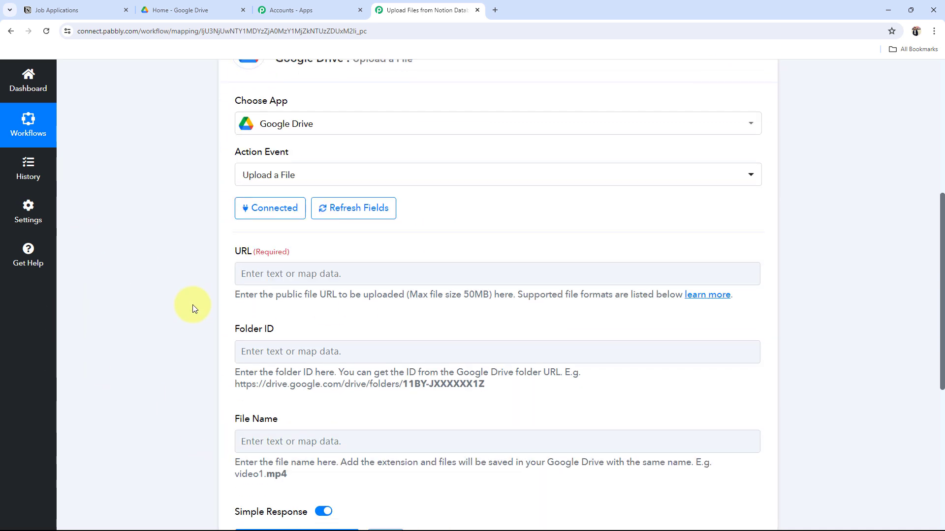
scroll(348, 237, down, 2)
drag(235, 154, 288, 155)
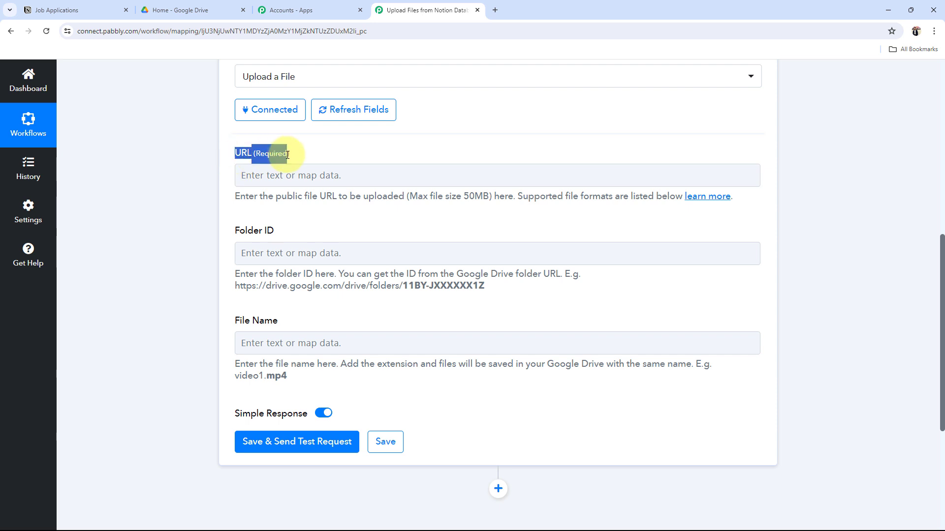
click(195, 234)
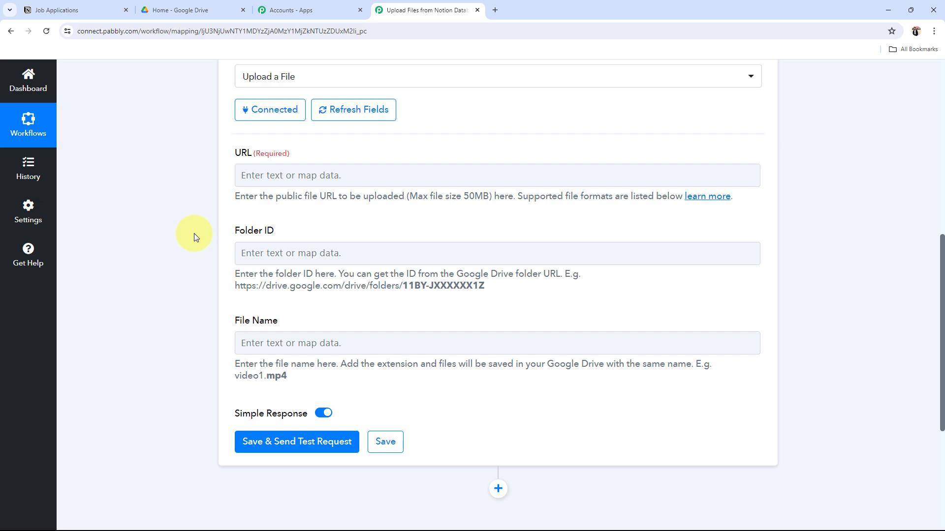
scroll(228, 255, up, 8)
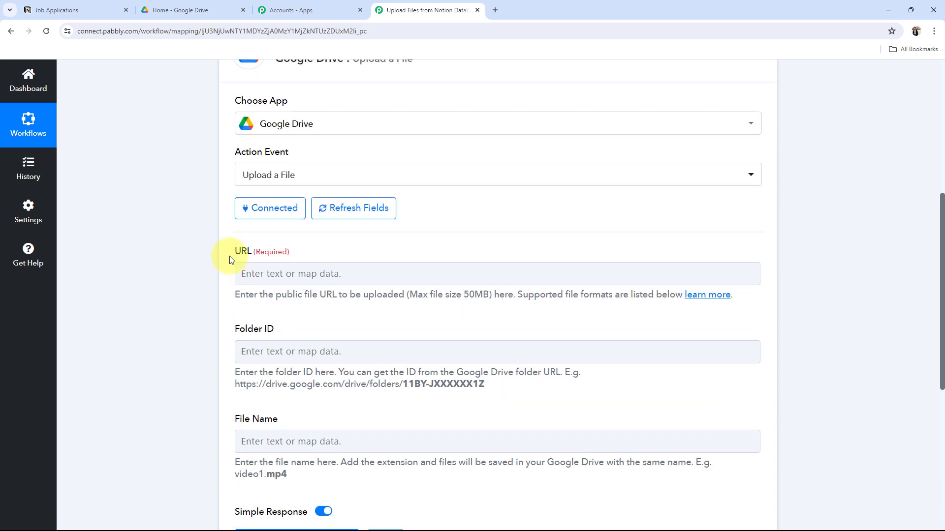
click(363, 259)
scroll(197, 352, down, 9)
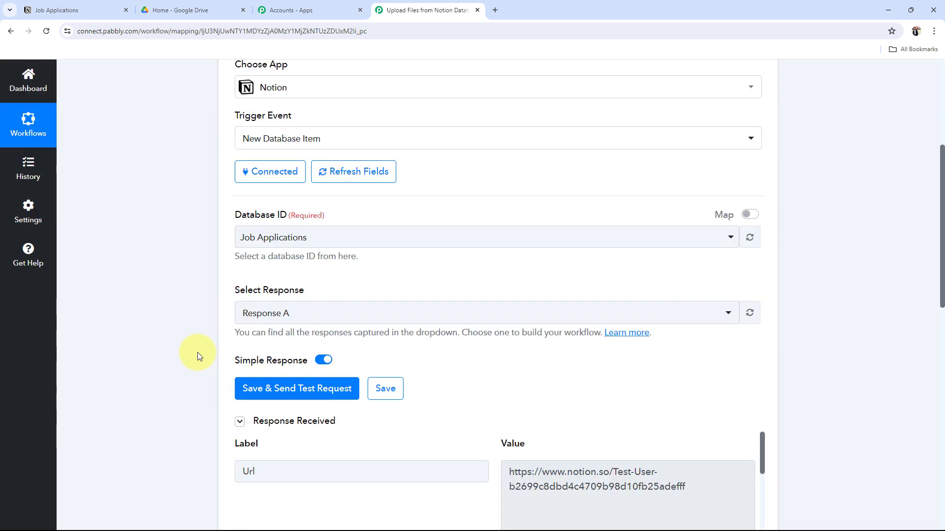
scroll(604, 359, down, 4)
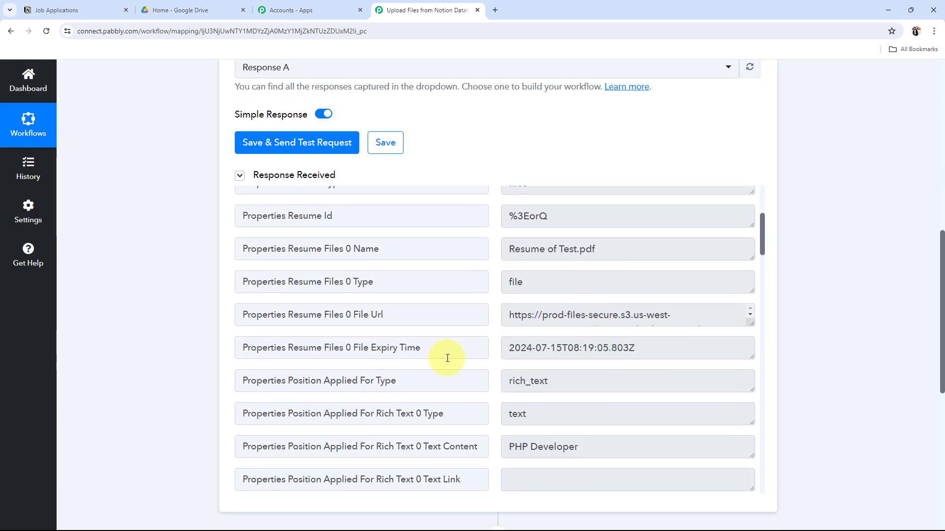
drag(749, 322, 780, 459)
scroll(179, 384, down, 8)
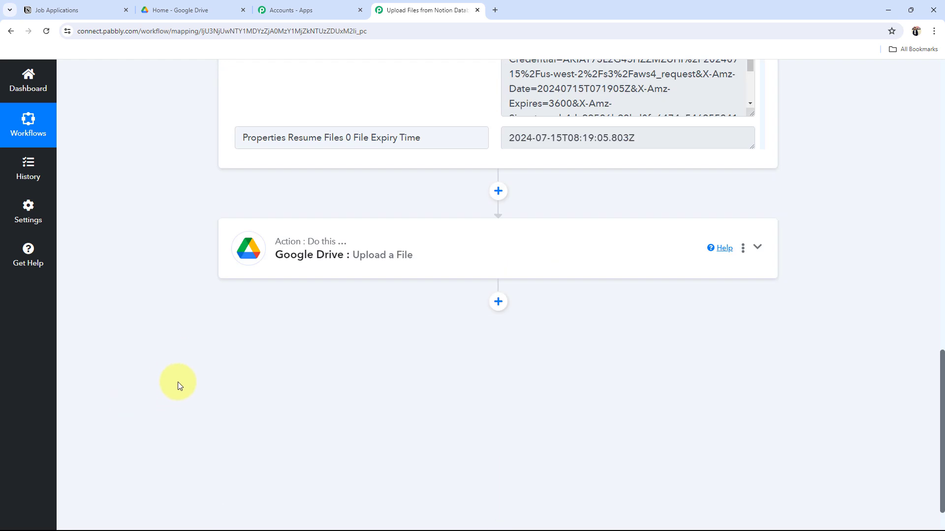
Step: Reopen the Google Drive Upload a File action and place the cursor in its URL field
click(380, 222)
scroll(149, 365, down, 6)
scroll(150, 363, up, 9)
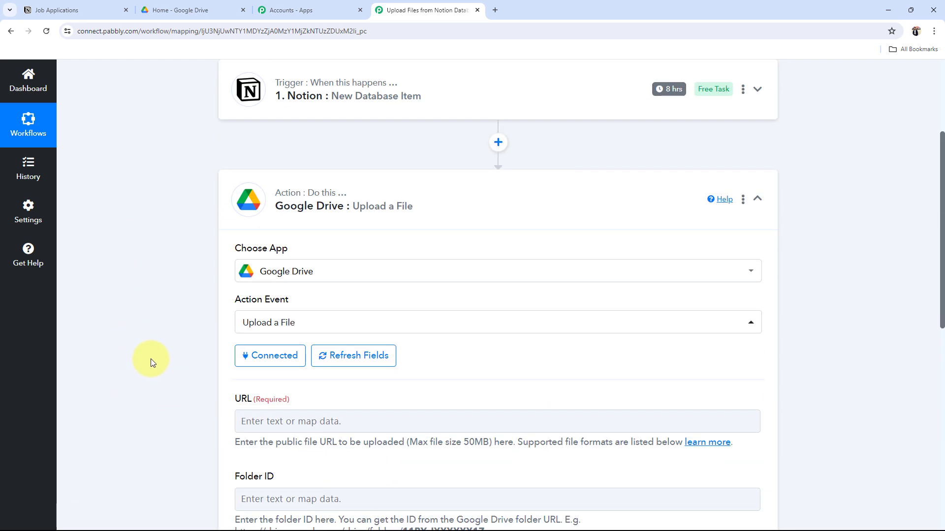
scroll(151, 360, down, 3)
scroll(187, 290, down, 3)
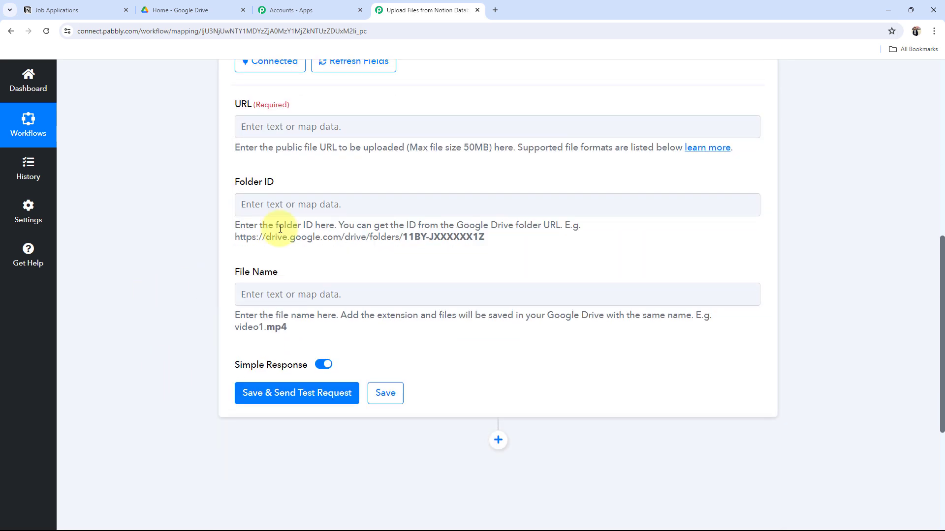
click(281, 131)
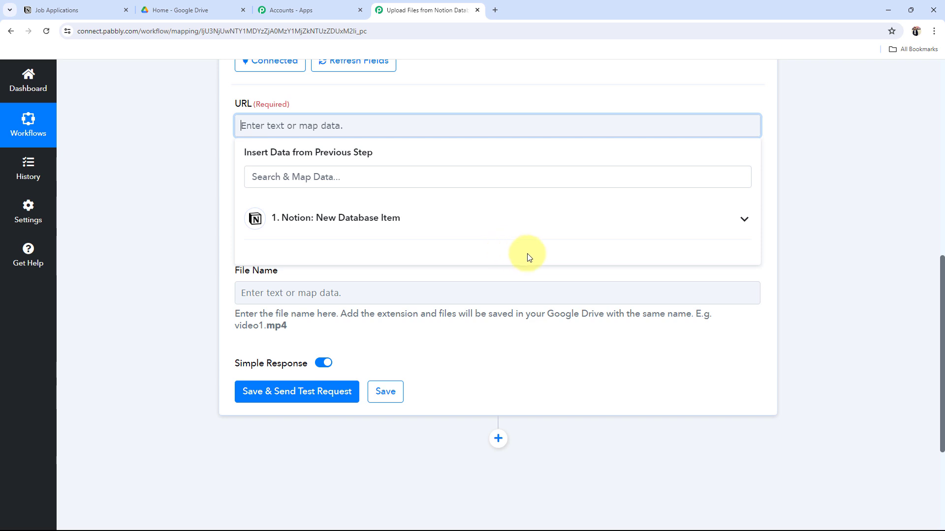
Step: Map Notion's Properties Resume Files 0 File Url into the Google Drive URL field
click(734, 226)
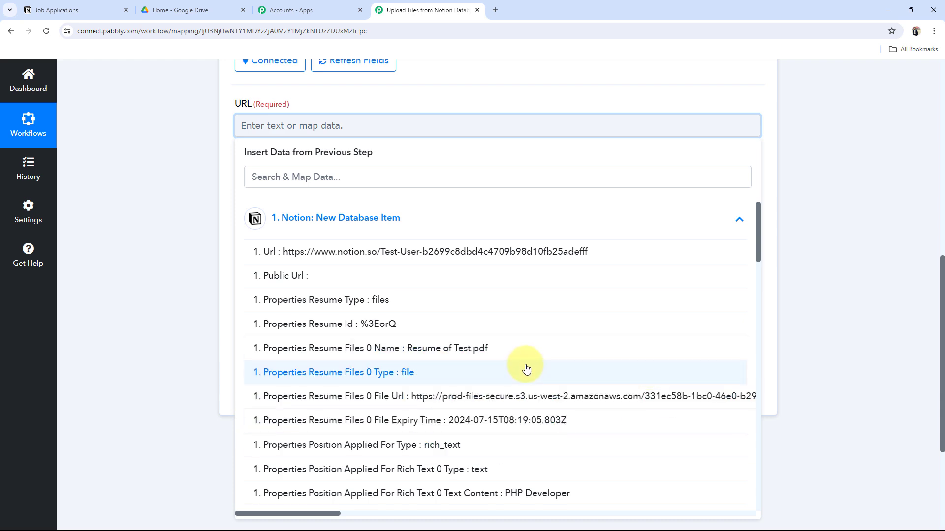
scroll(527, 367, down, 4)
scroll(526, 368, up, 4)
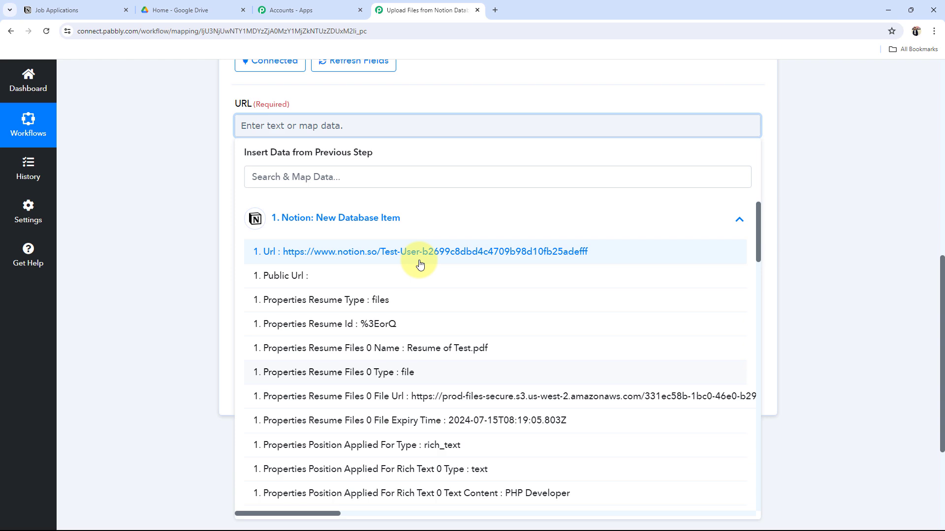
click(473, 396)
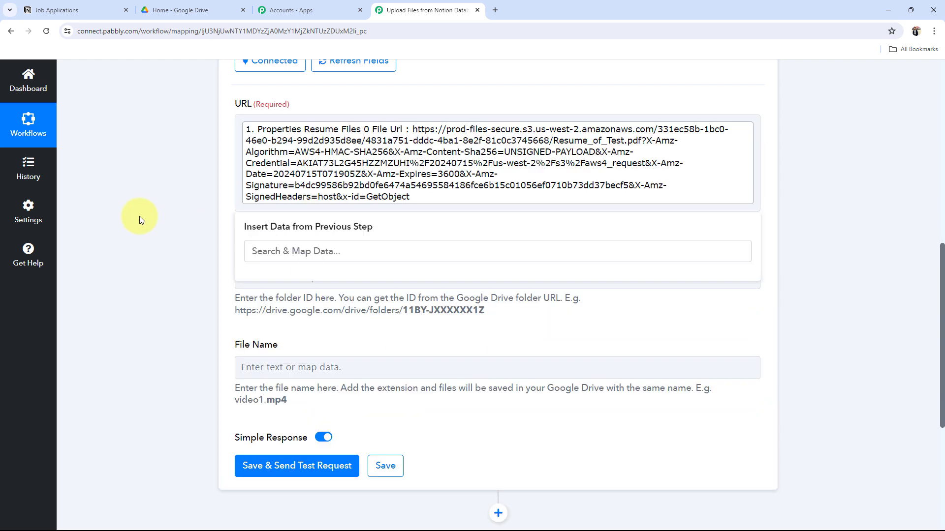
click(140, 217)
Step: Highlight the empty Folder ID field and switch to the Google Drive home page
scroll(161, 256, up, 2)
scroll(182, 345, down, 2)
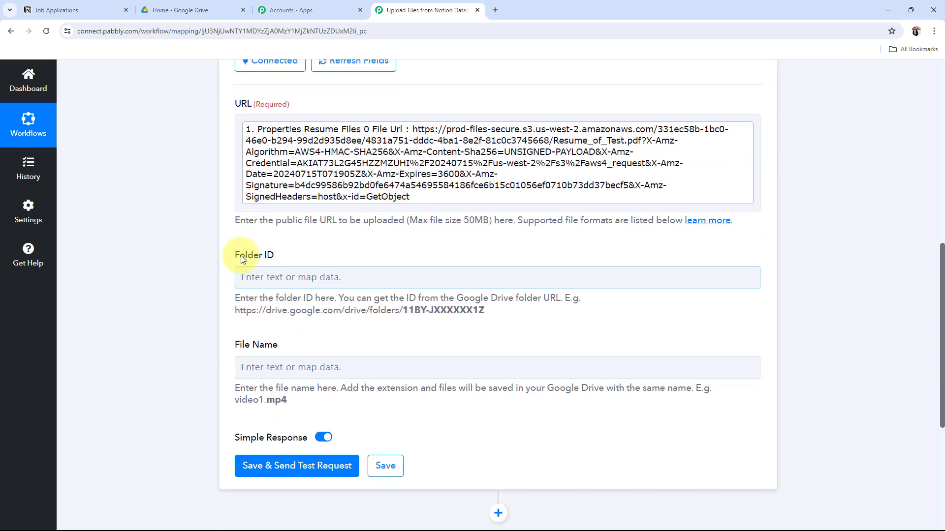
drag(241, 256, 278, 253)
click(161, 282)
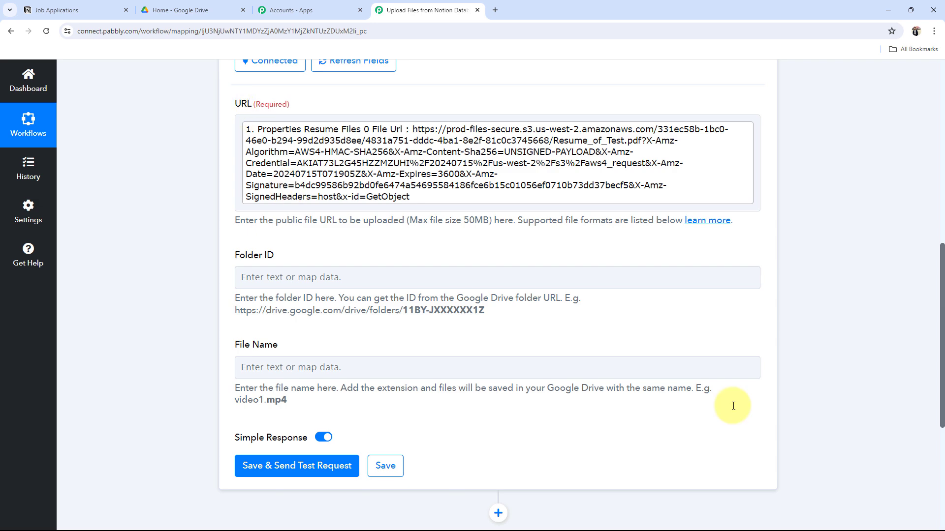
click(235, 9)
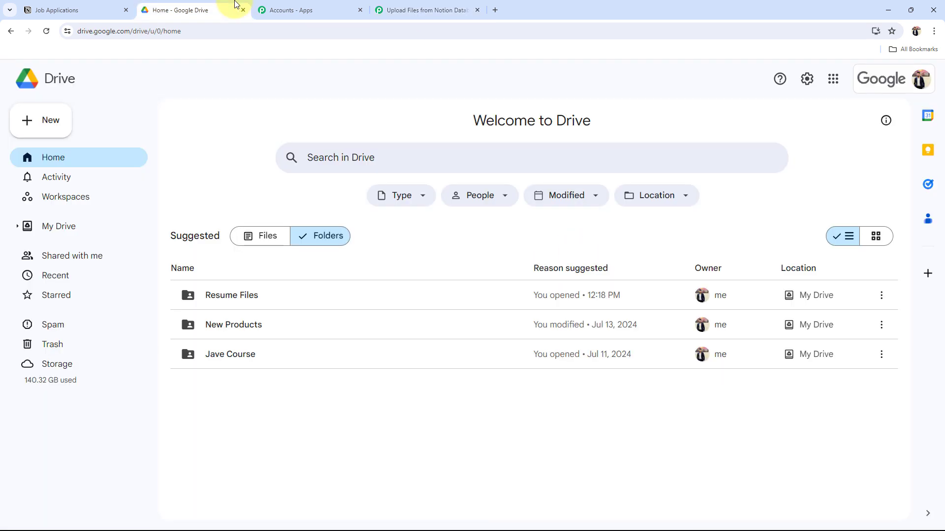
Step: Open the Resume Files folder in Drive and select its folder ID in the address bar
double_click(234, 294)
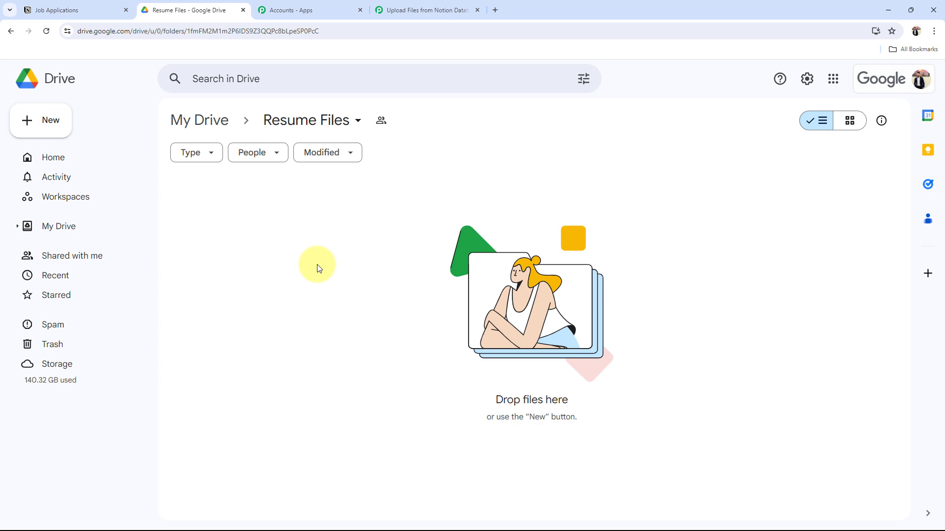
click(456, 10)
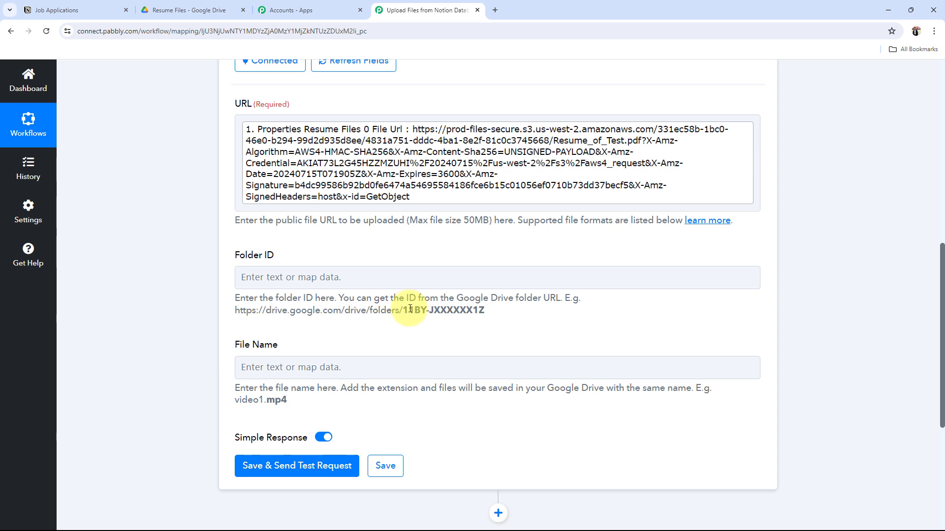
click(195, 7)
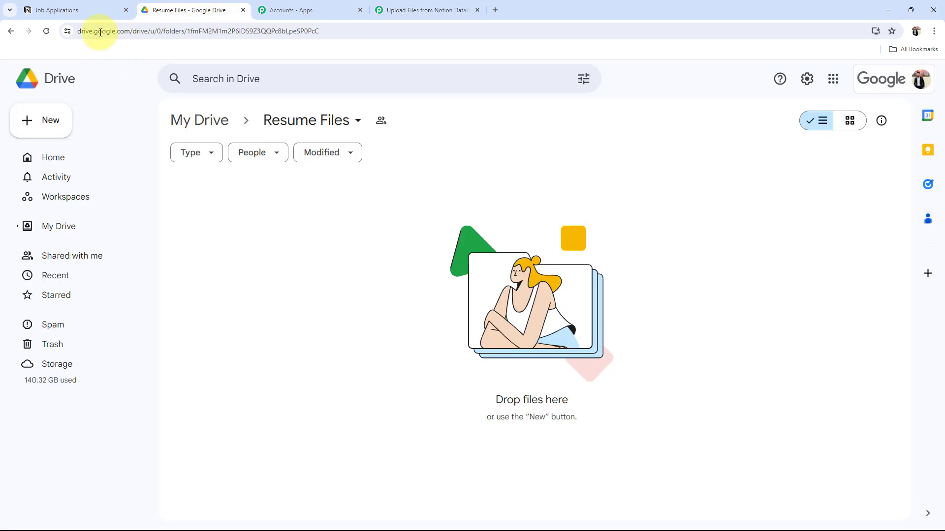
click(370, 33)
drag(369, 33, 340, 36)
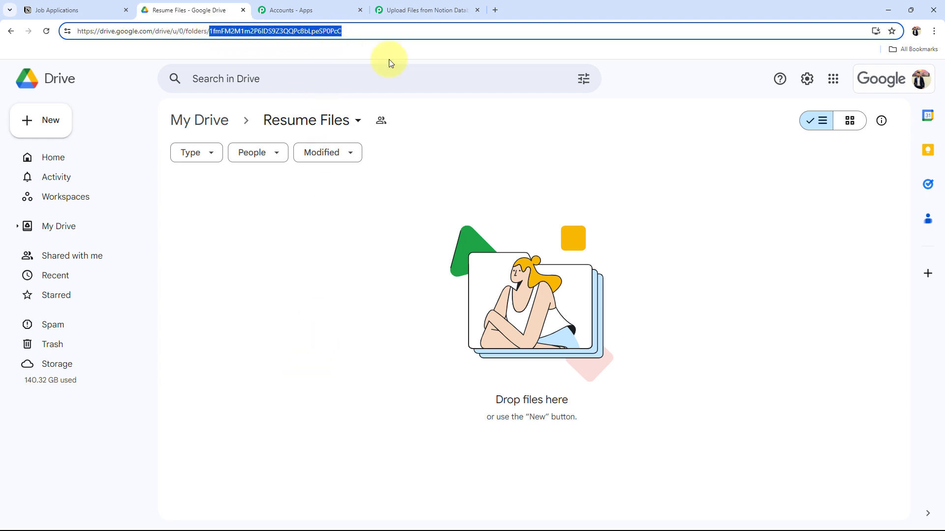
click(418, 10)
click(274, 277)
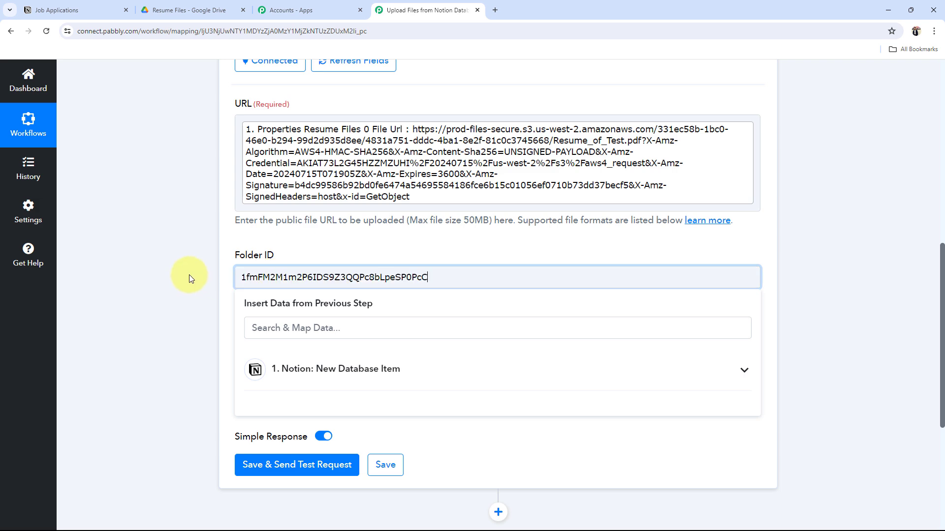
click(216, 5)
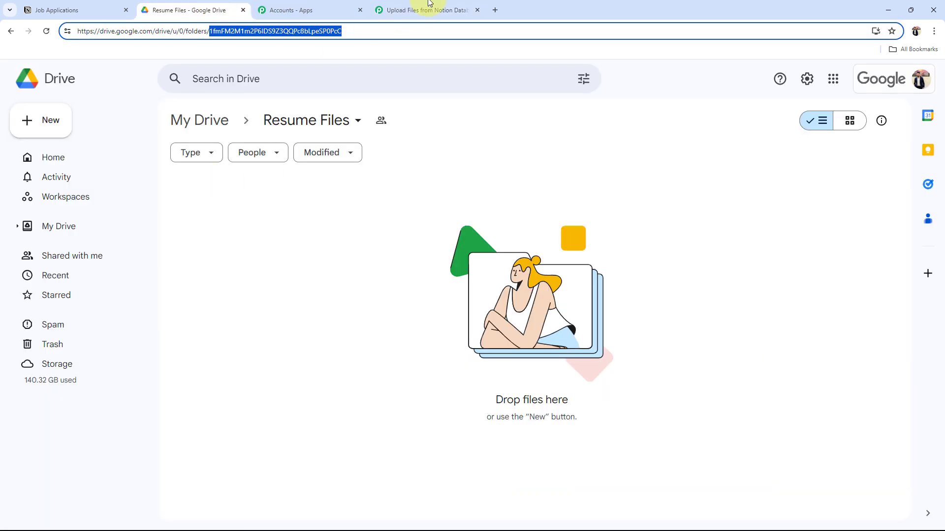
click(428, 10)
triple_click(320, 220)
scroll(240, 263, down, 2)
Step: Search 'res' in the Notion step's data and map Properties Resume Files 0 Name (Resume of Test.pdf) into File Name
click(240, 263)
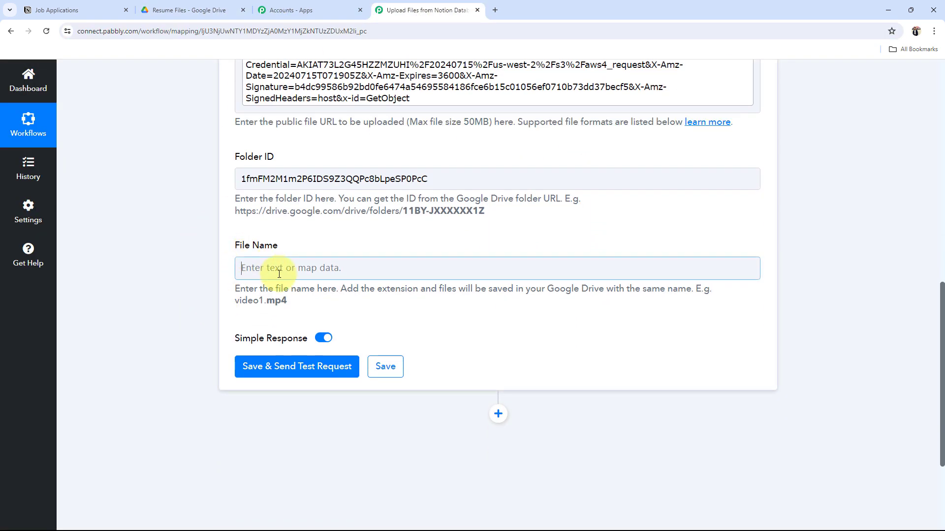
click(306, 362)
click(298, 330)
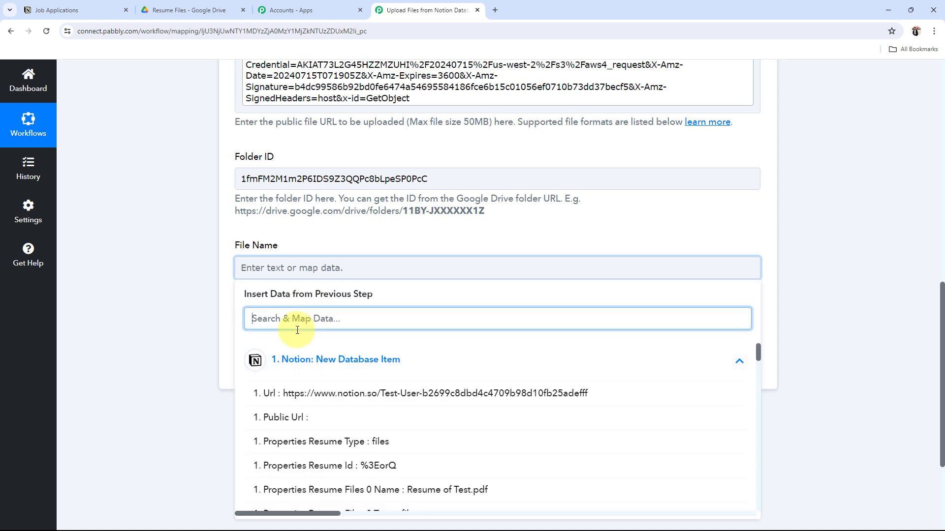
text(res)
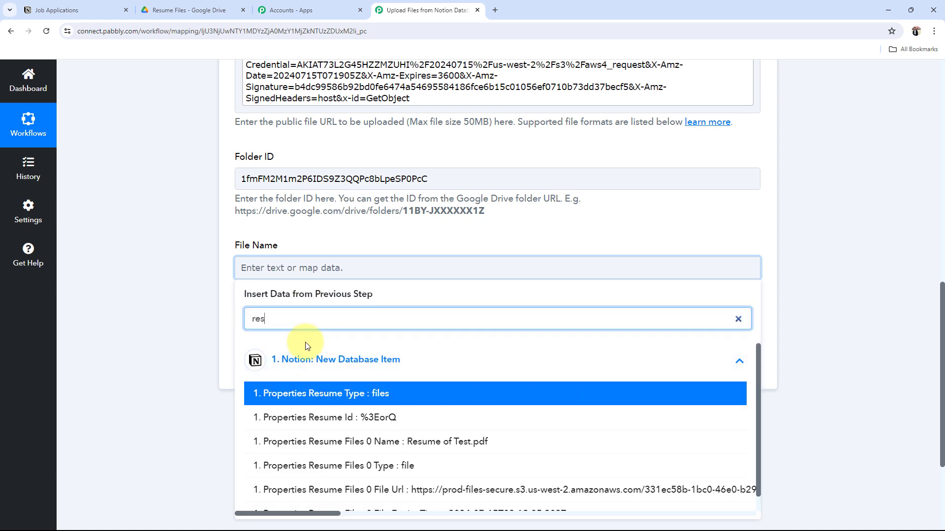
click(397, 437)
click(124, 335)
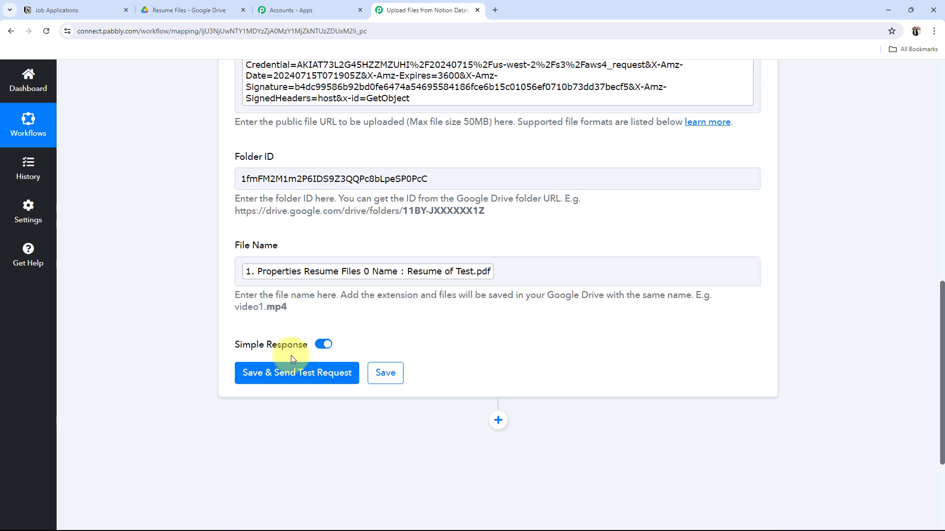
scroll(330, 339, up, 2)
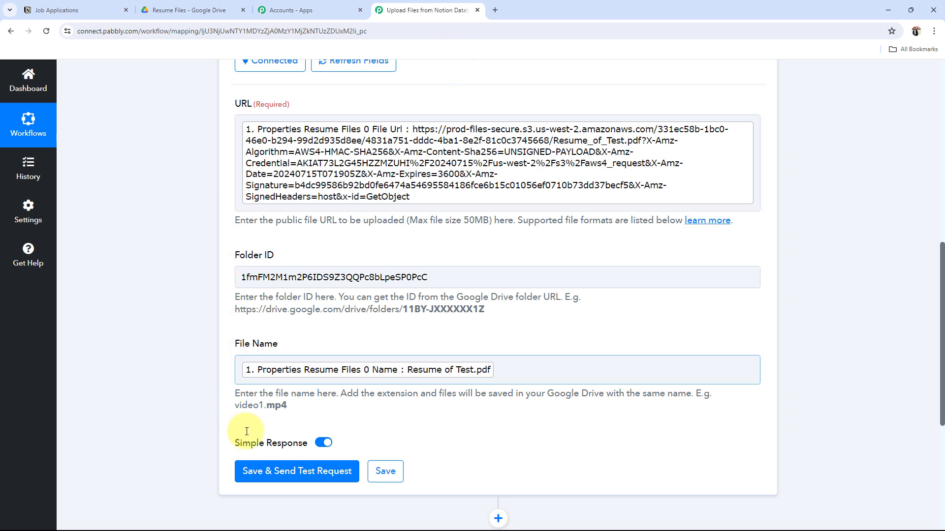
Step: Save and send a test upload, confirm the success status, and check Resume_of_Test.pdf in the Drive folder
click(268, 476)
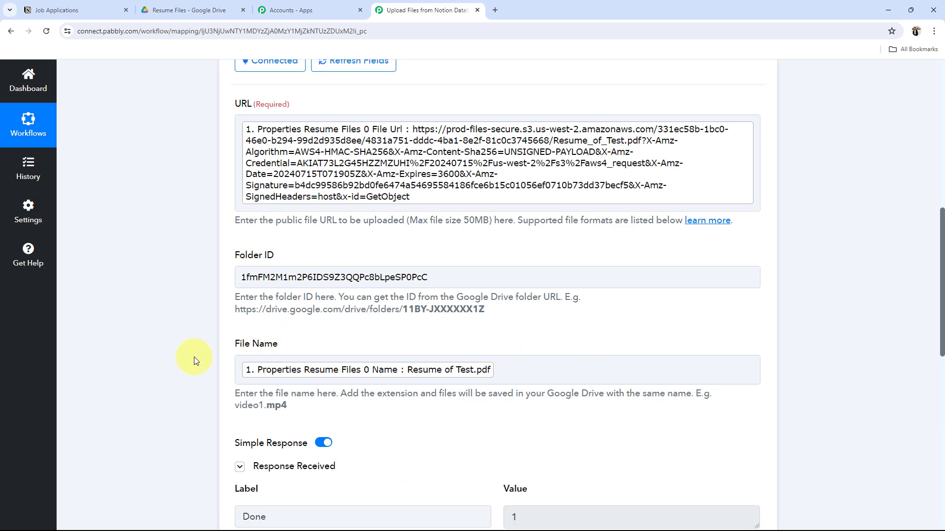
scroll(210, 373, down, 5)
scroll(591, 392, down, 3)
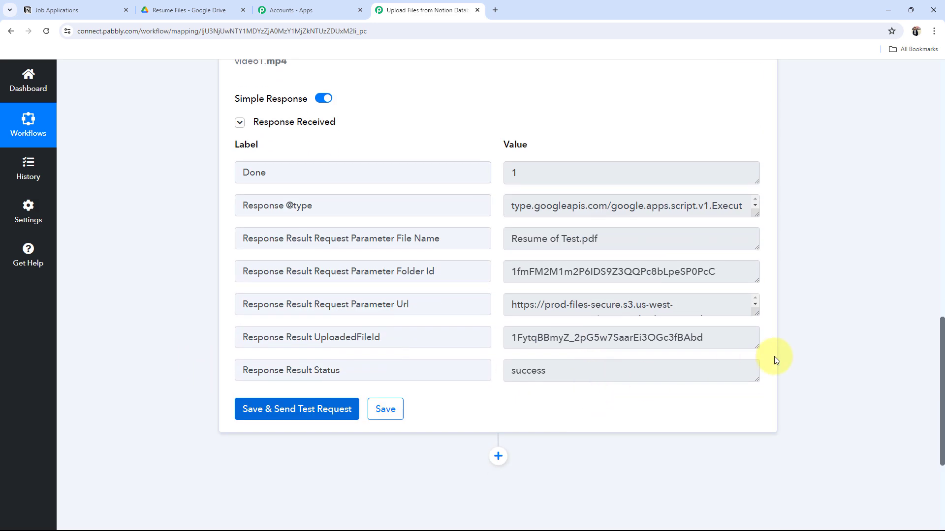
triple_click(666, 371)
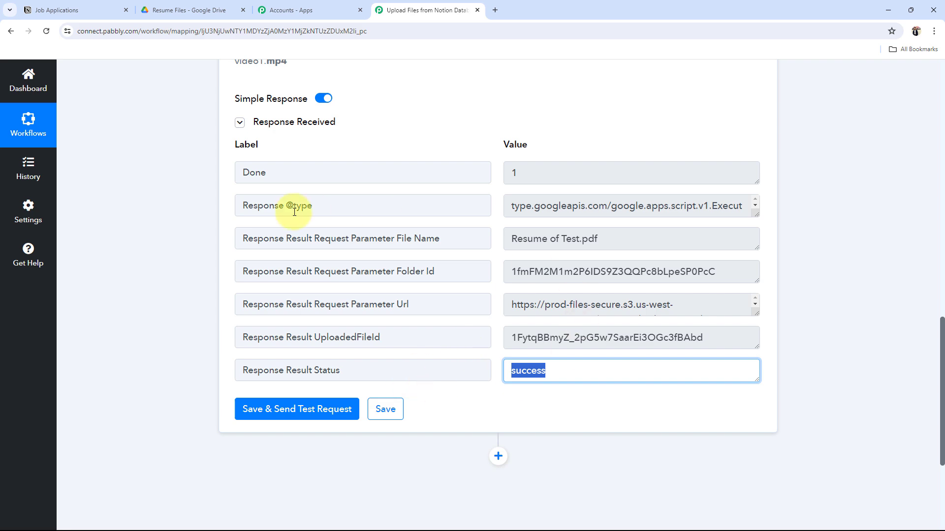
scroll(294, 211, up, 5)
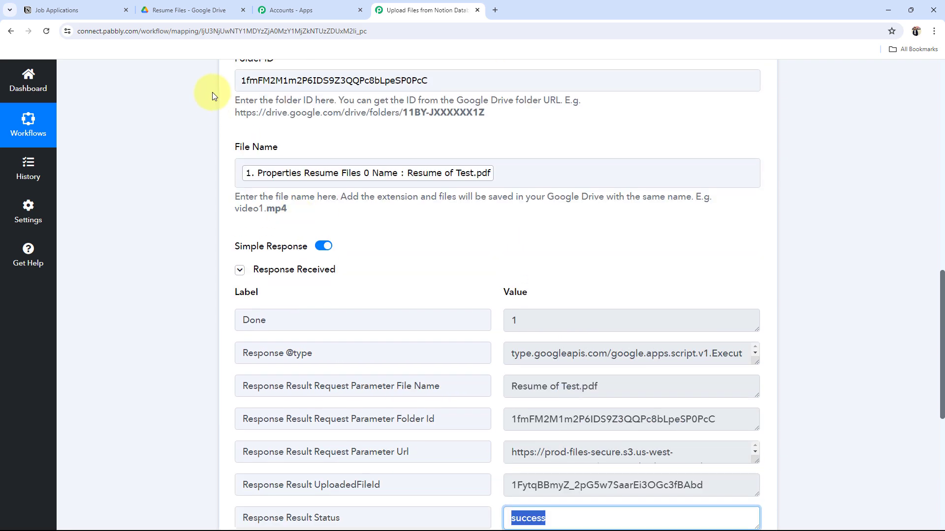
click(189, 4)
click(269, 301)
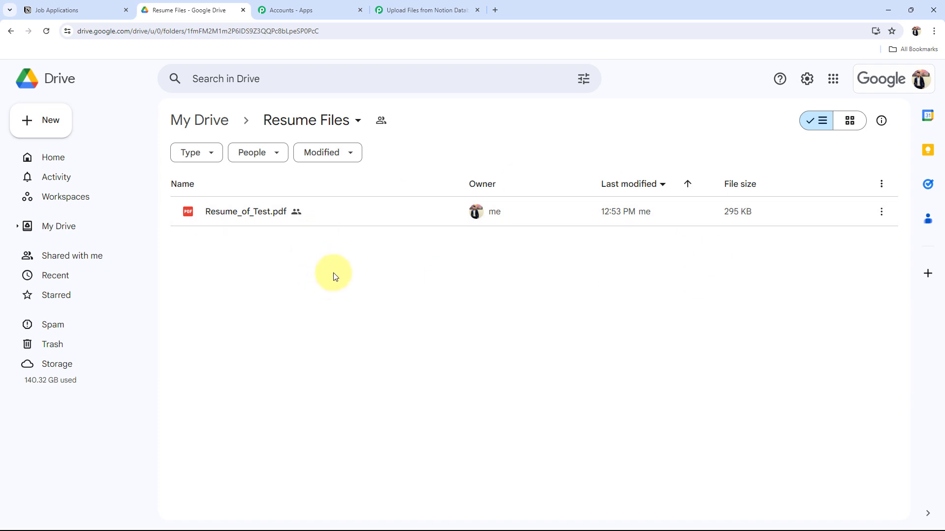
Step: Preview the uploaded resume PDF in Drive, then close the preview
double_click(239, 215)
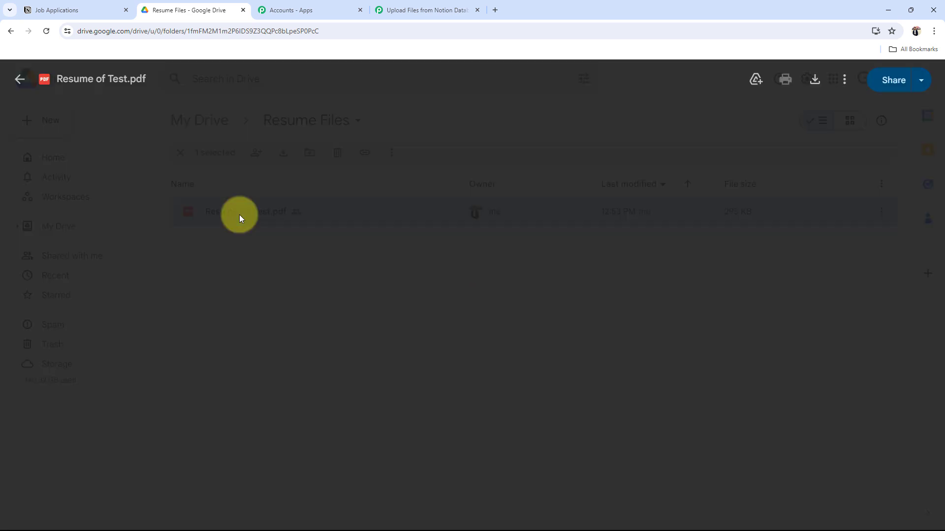
scroll(481, 246, down, 9)
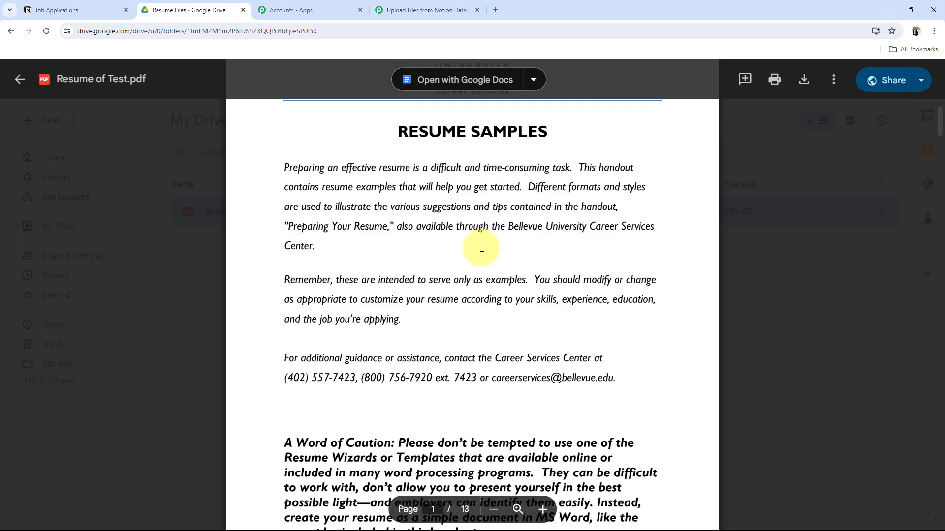
scroll(470, 288, down, 15)
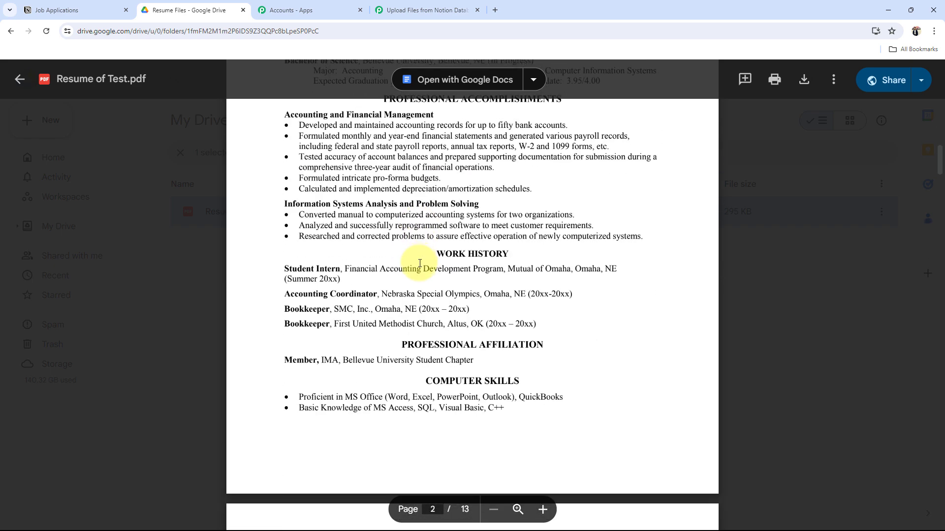
click(18, 80)
click(475, 447)
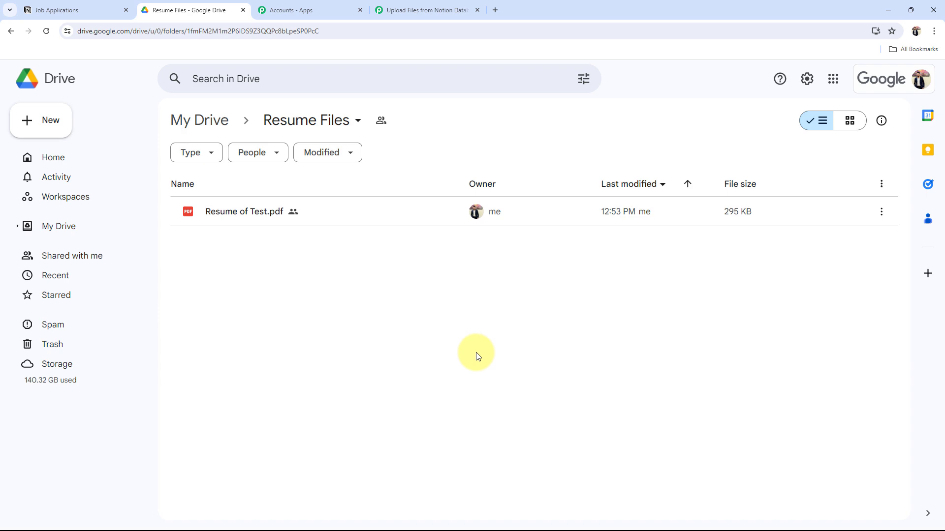
Step: Return to the Pabbly workflow and collapse the Google Drive upload step
click(472, 9)
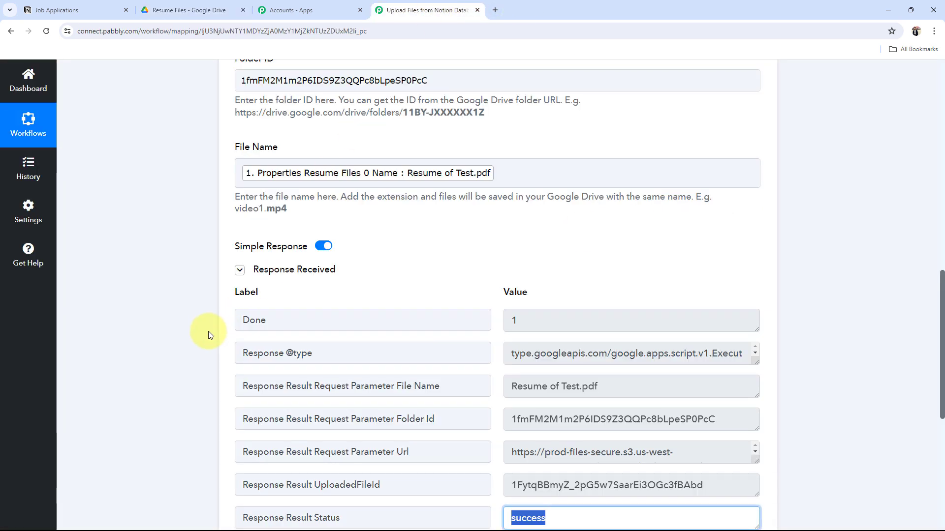
scroll(208, 335, up, 10)
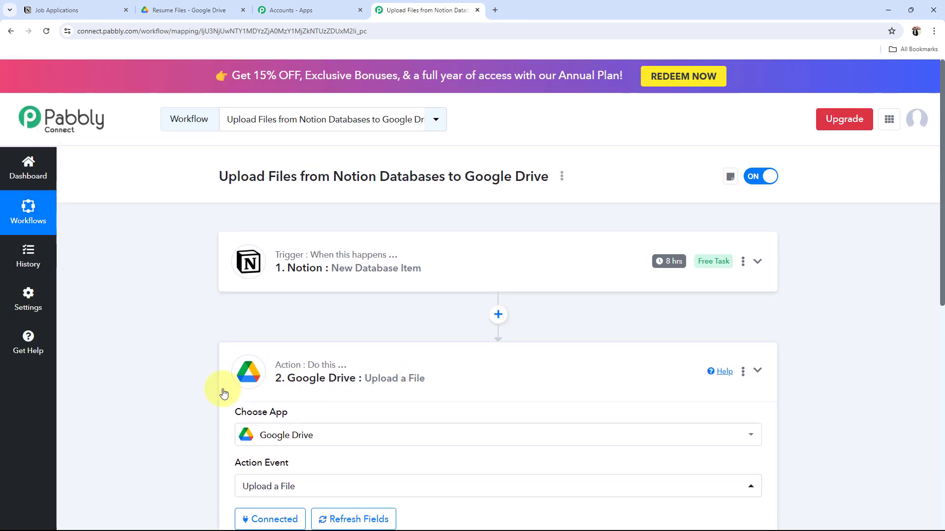
click(223, 392)
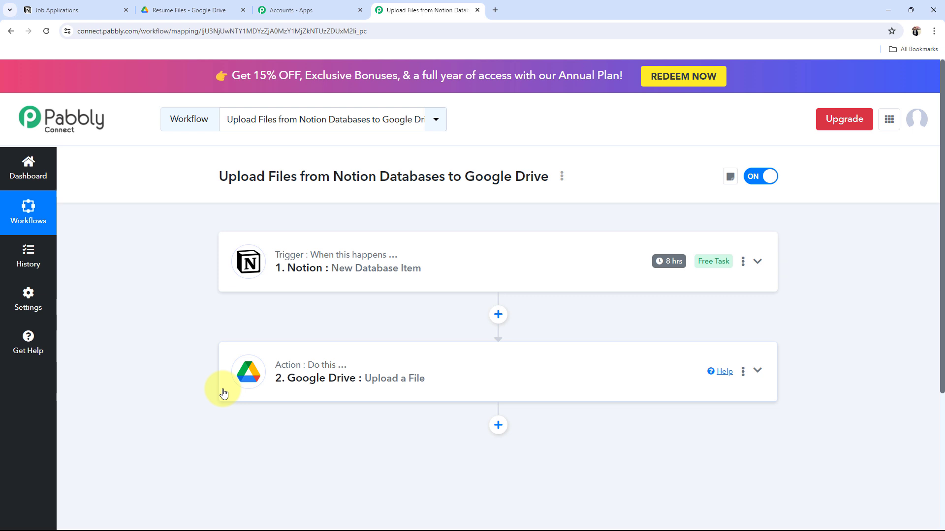